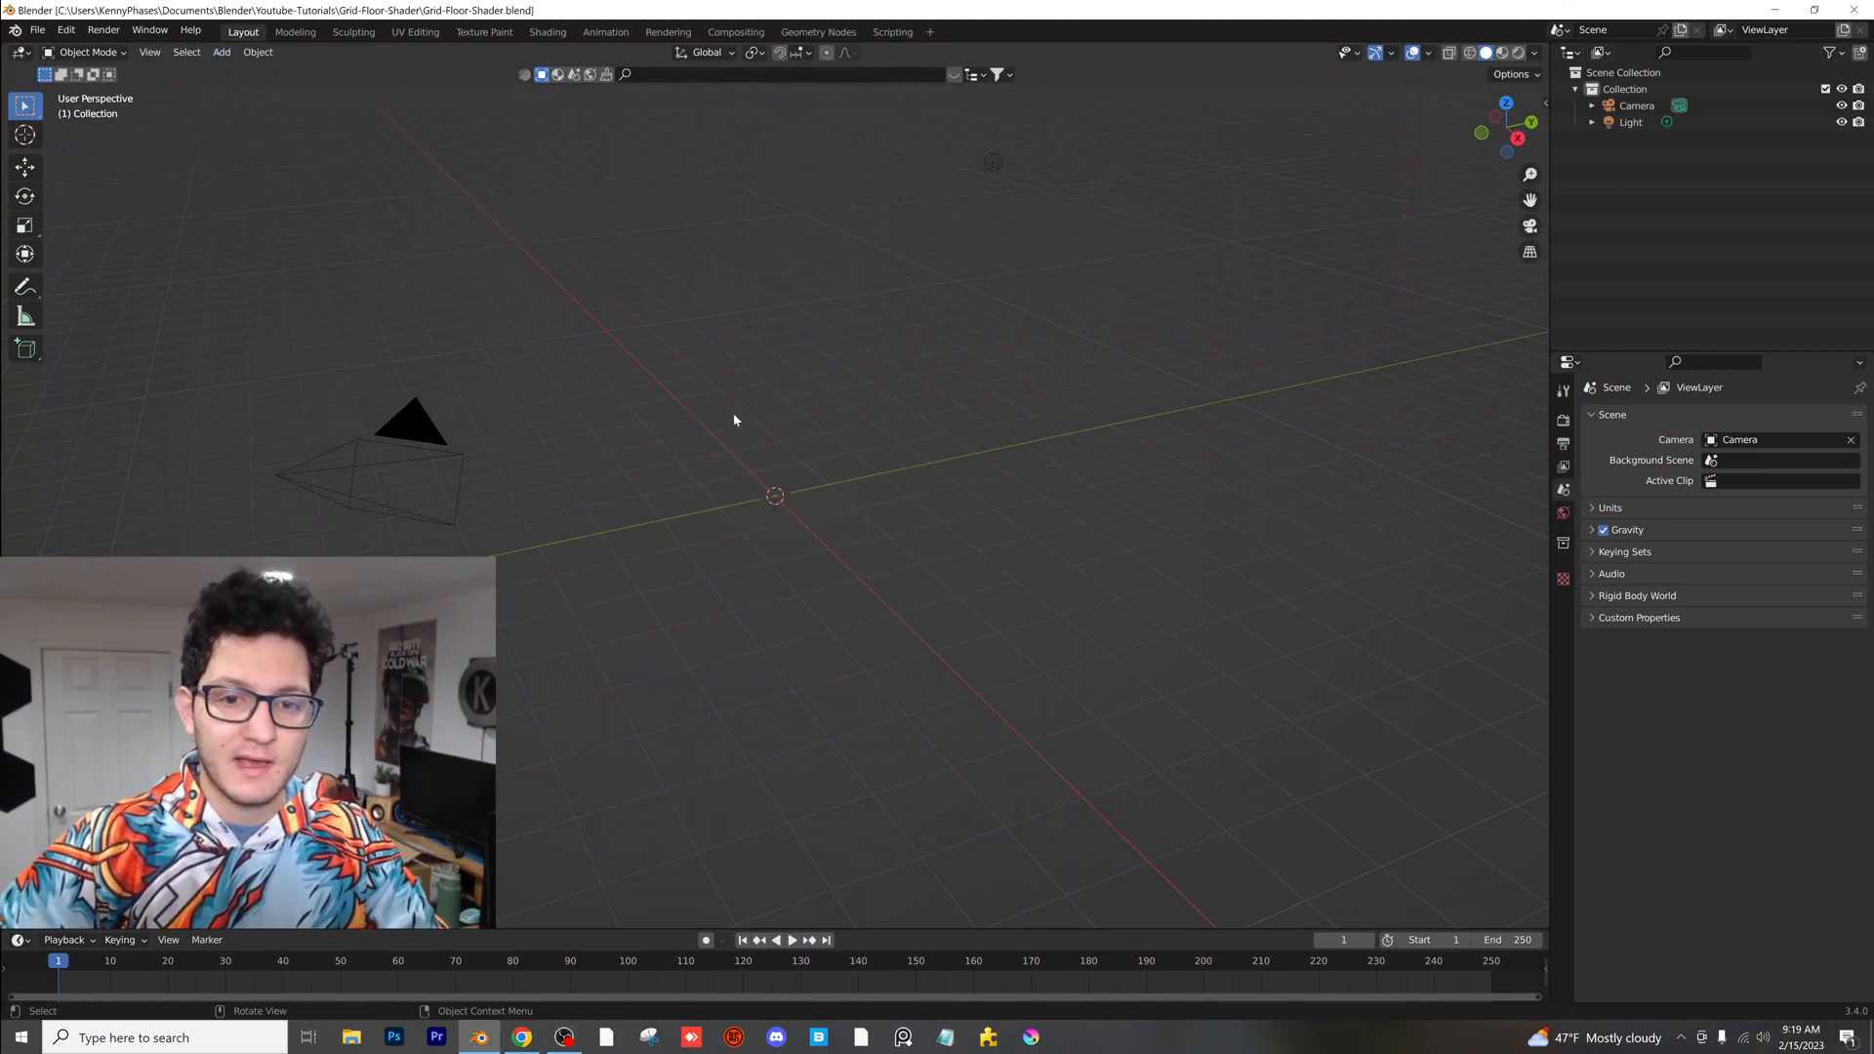
# - Bring up the Add menu in the 3D viewport
pyautogui.click(222, 53)
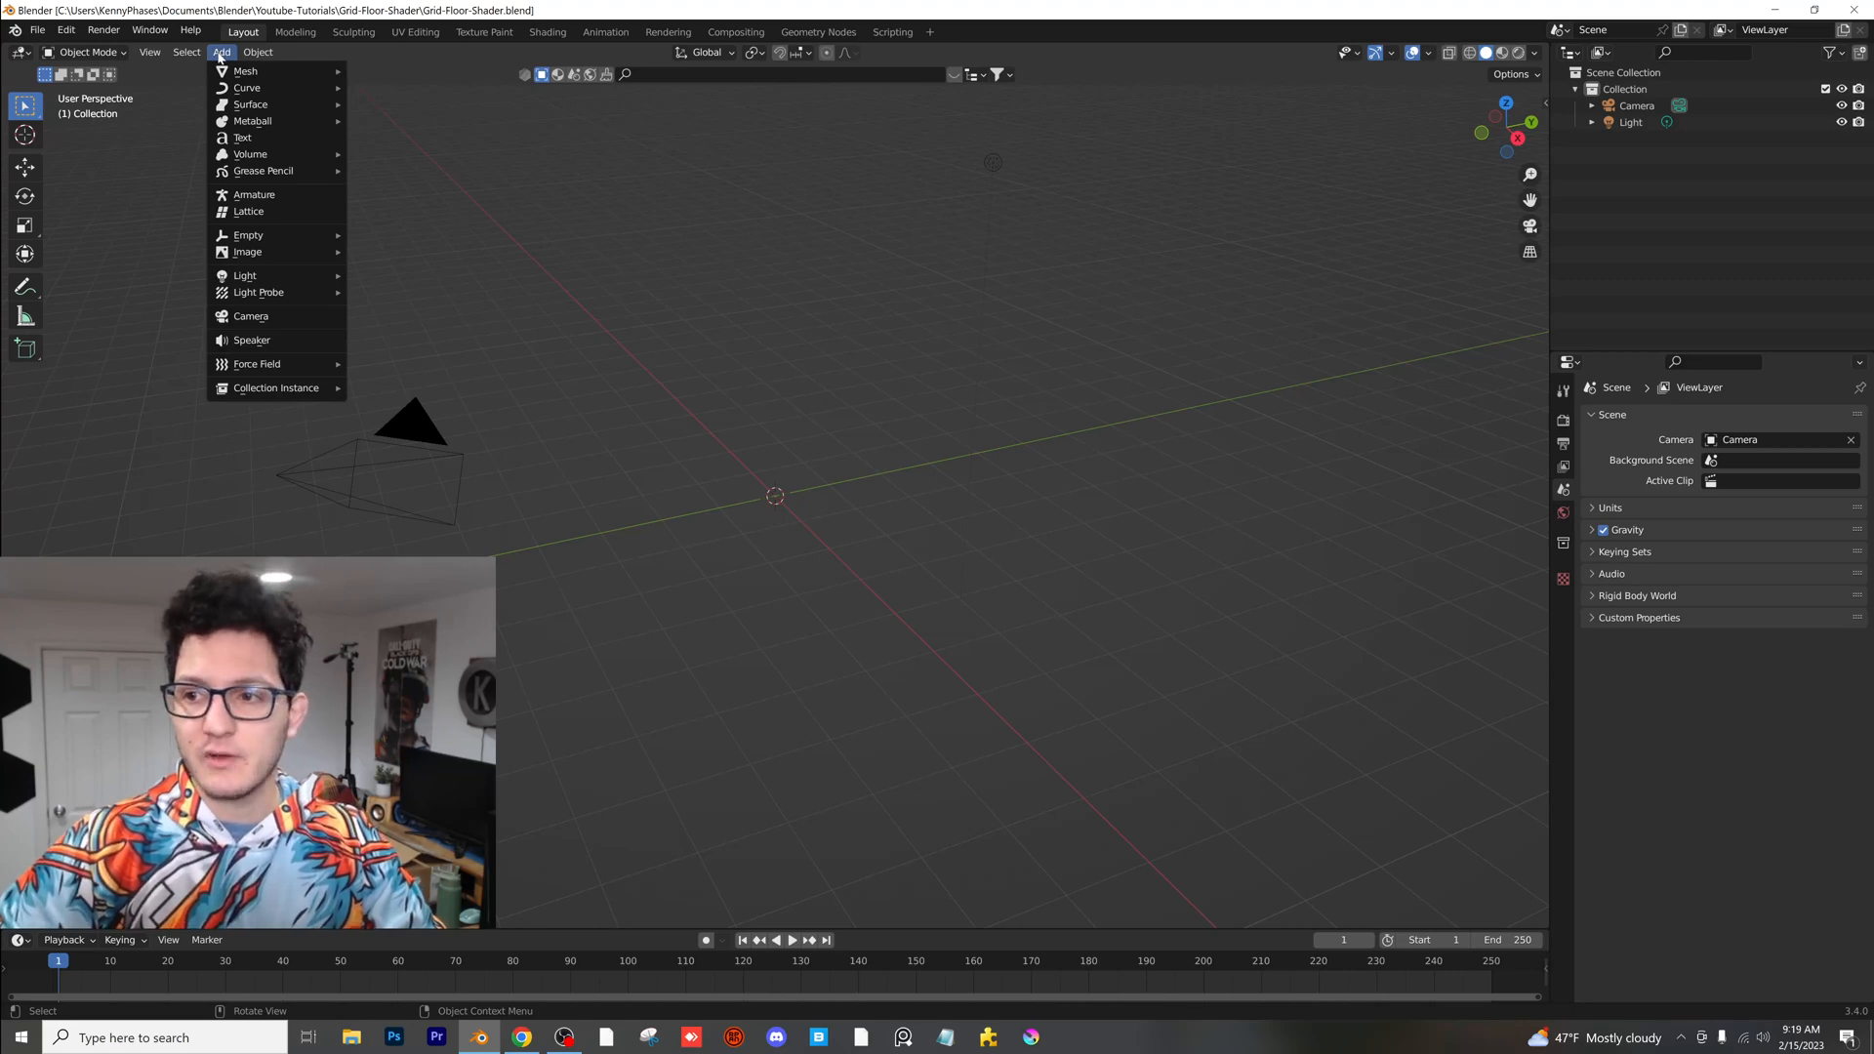
# - Delete the camera and light, then add a plane mesh scaled by -10
pyautogui.press('a')
pyautogui.press('Delete')
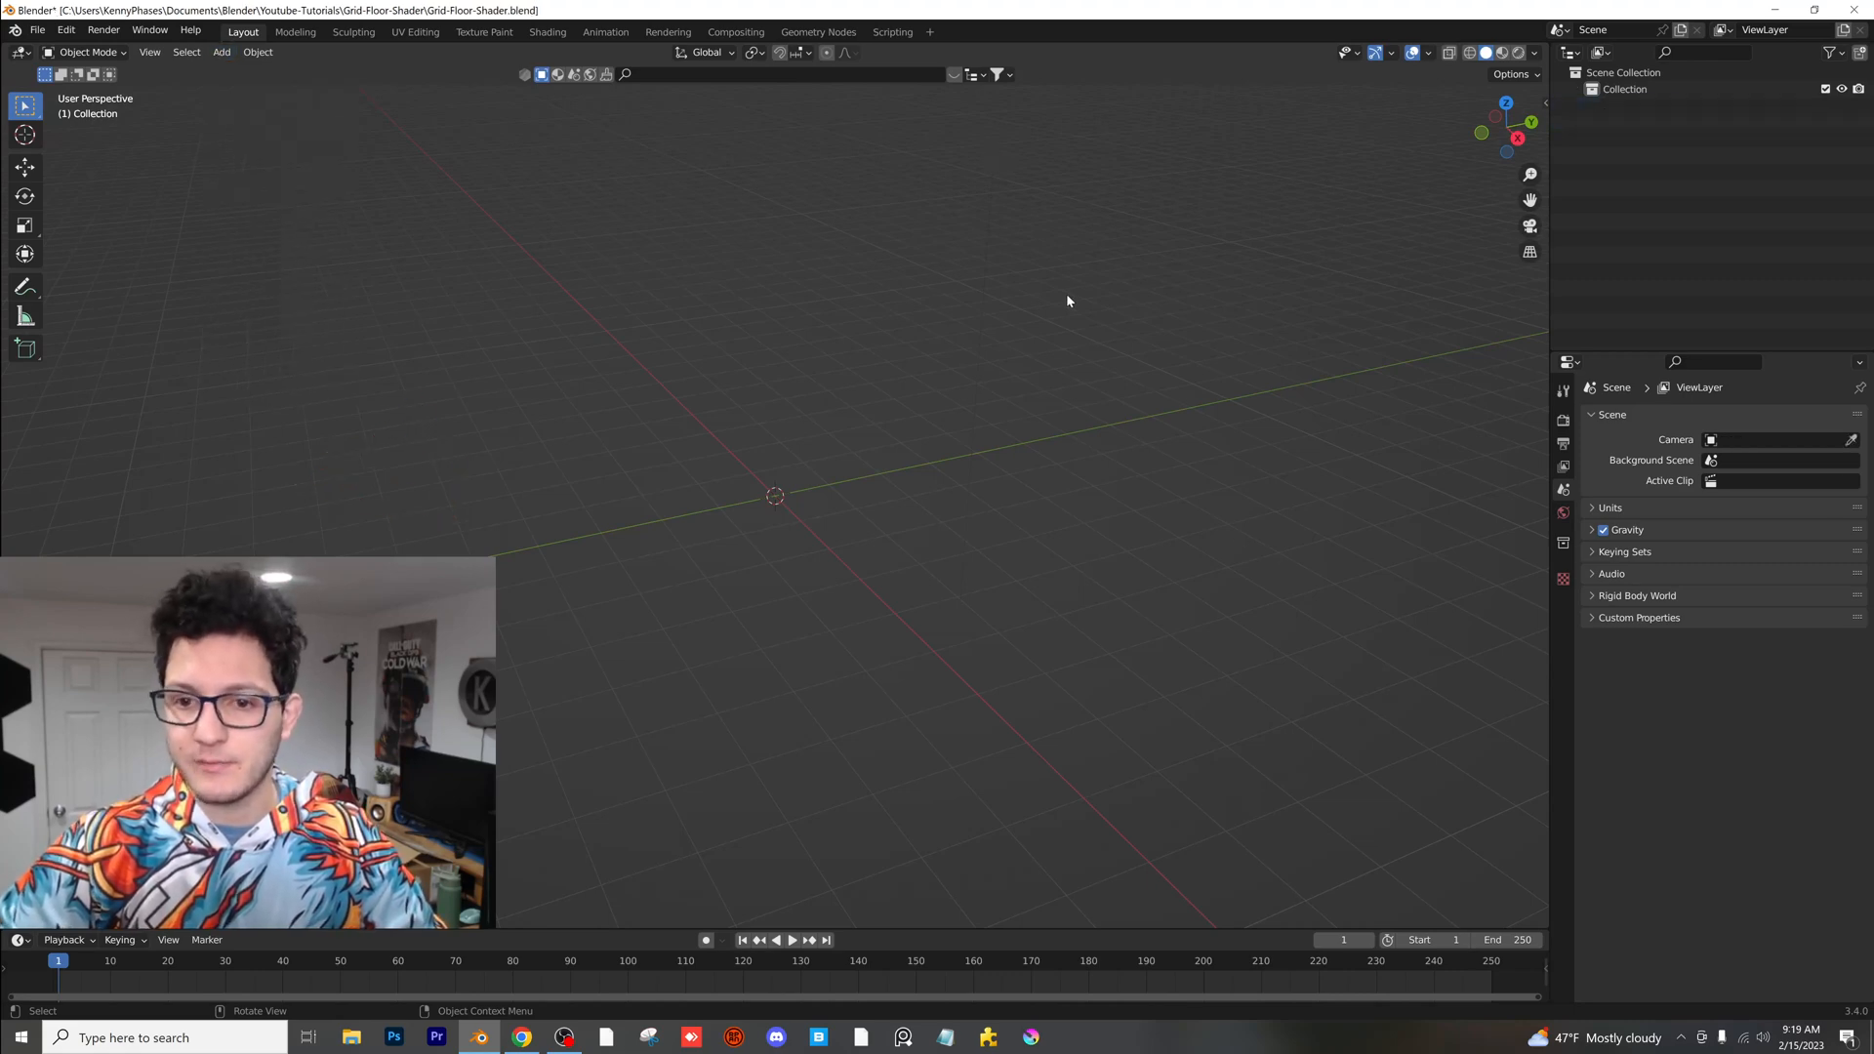
pyautogui.click(221, 51)
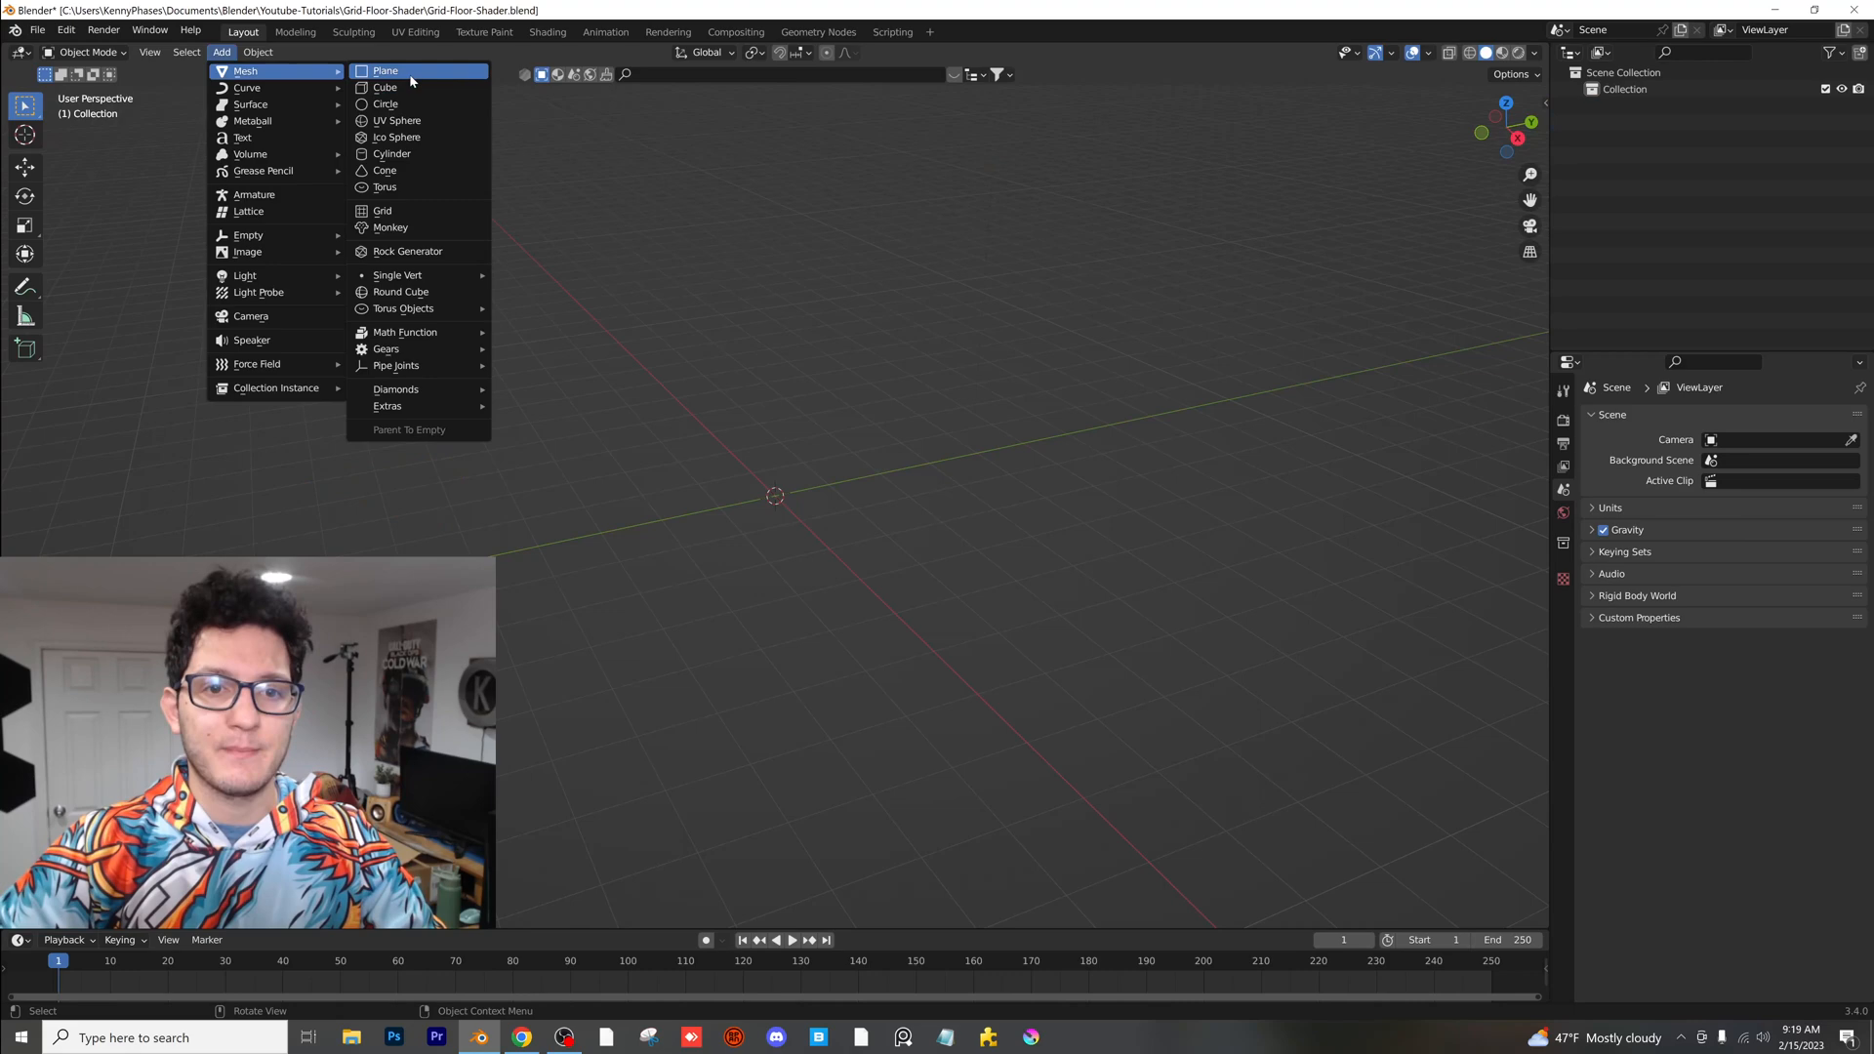
pyautogui.click(415, 75)
pyautogui.write('s-10')
pyautogui.press('Return')
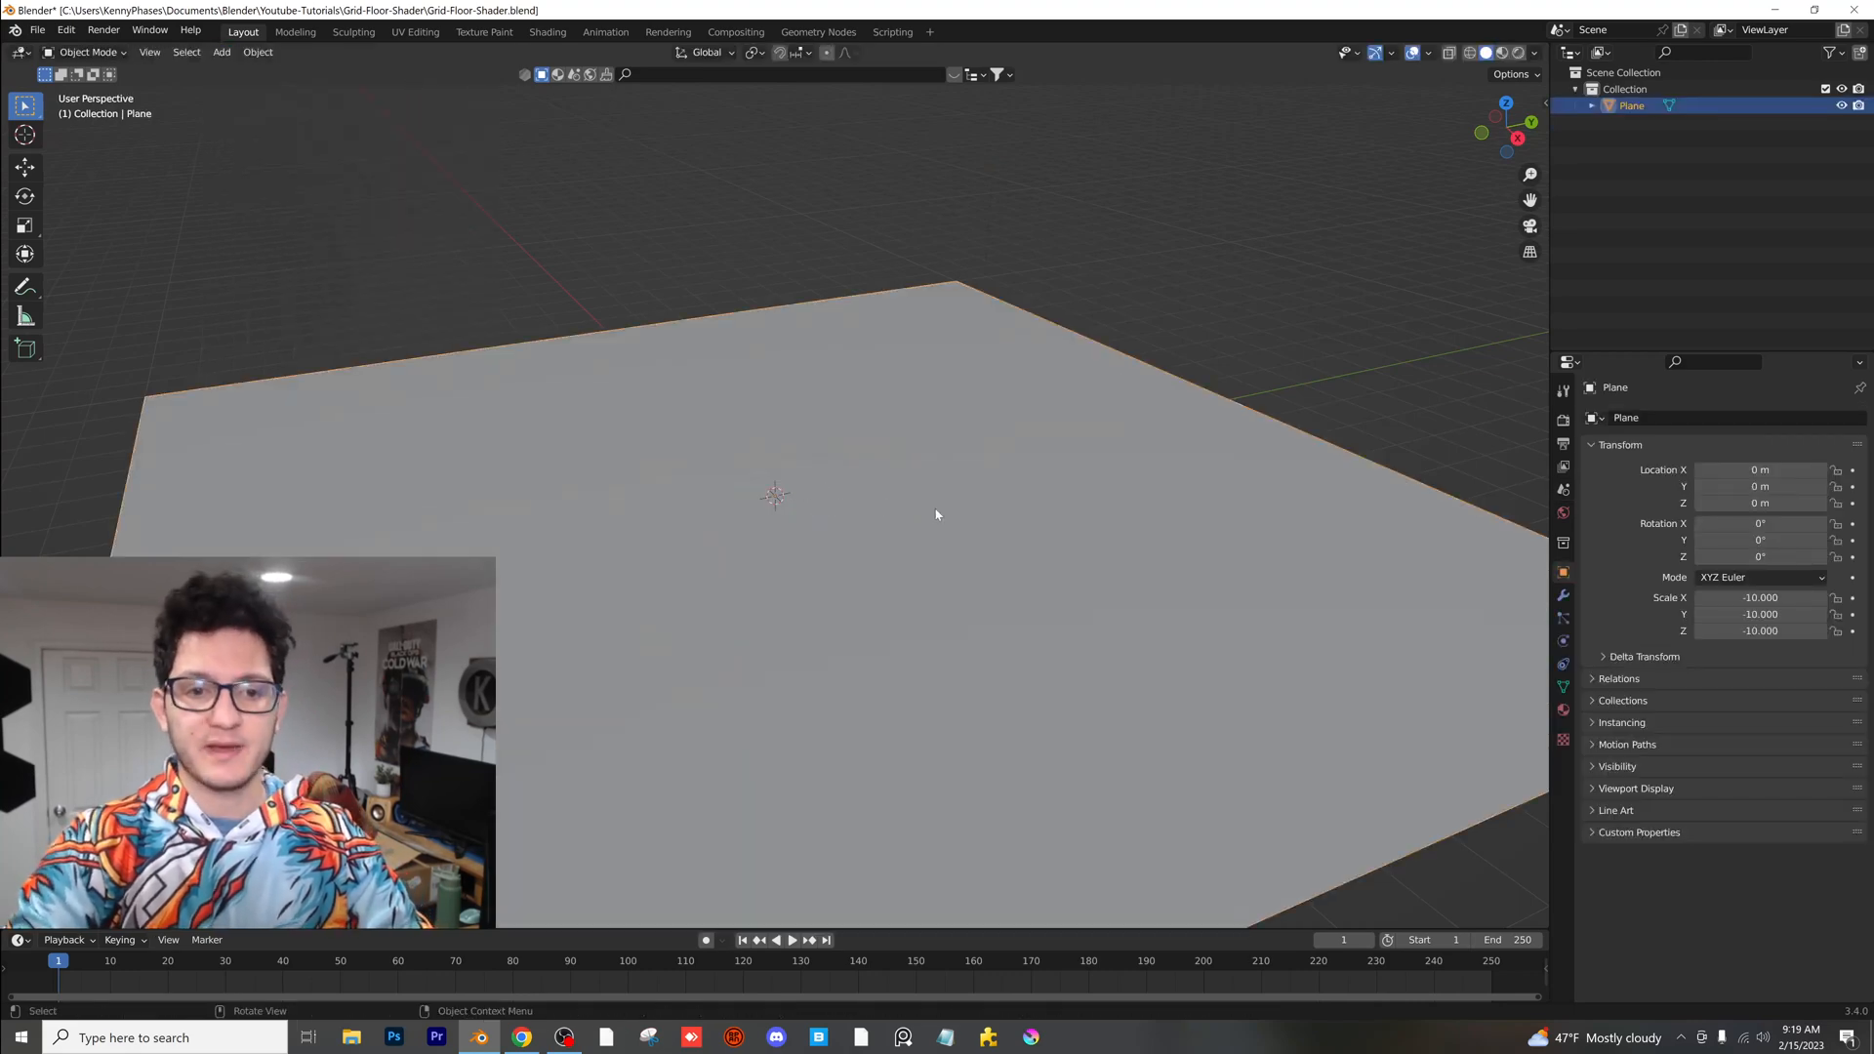
pyautogui.scroll(-3, 796, 431)
pyautogui.scroll(-1, 657, 419)
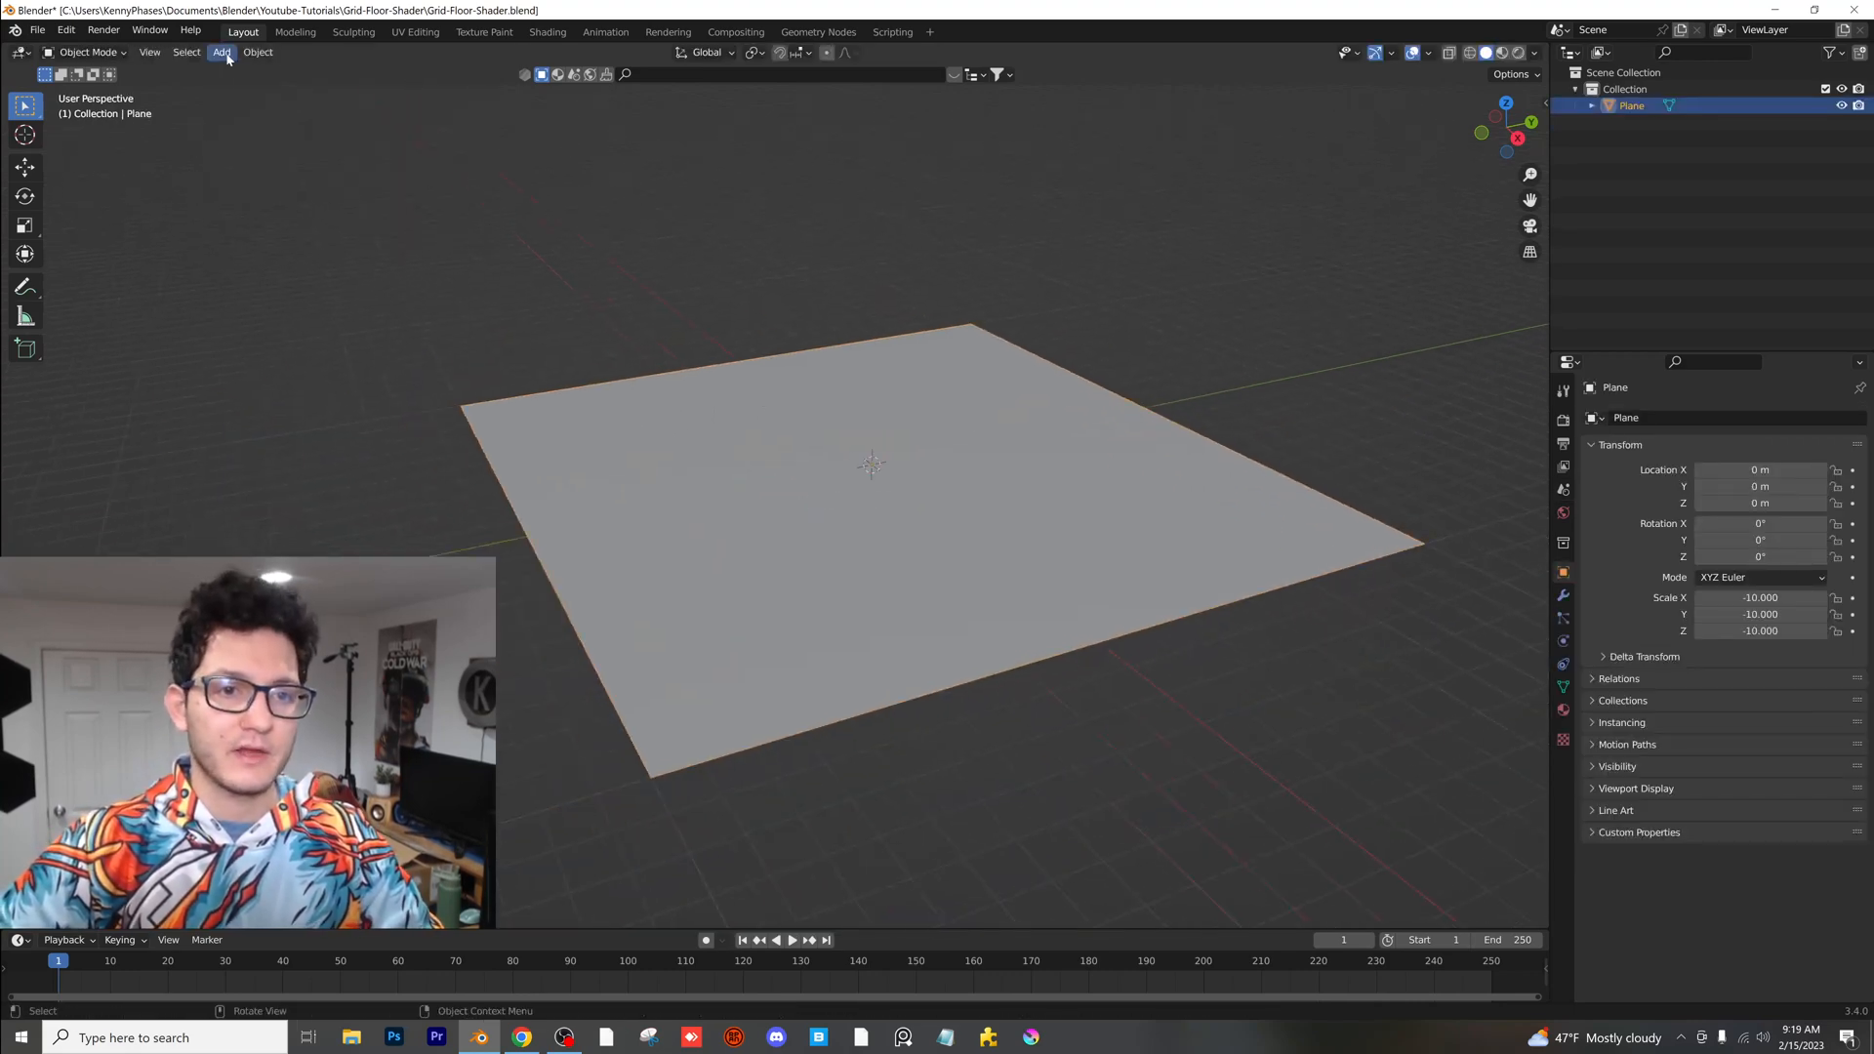
# - Apply the plane's scale so it reads 1 and save Grid-Floor-Shader.blend
pyautogui.click(258, 52)
pyautogui.click(544, 174)
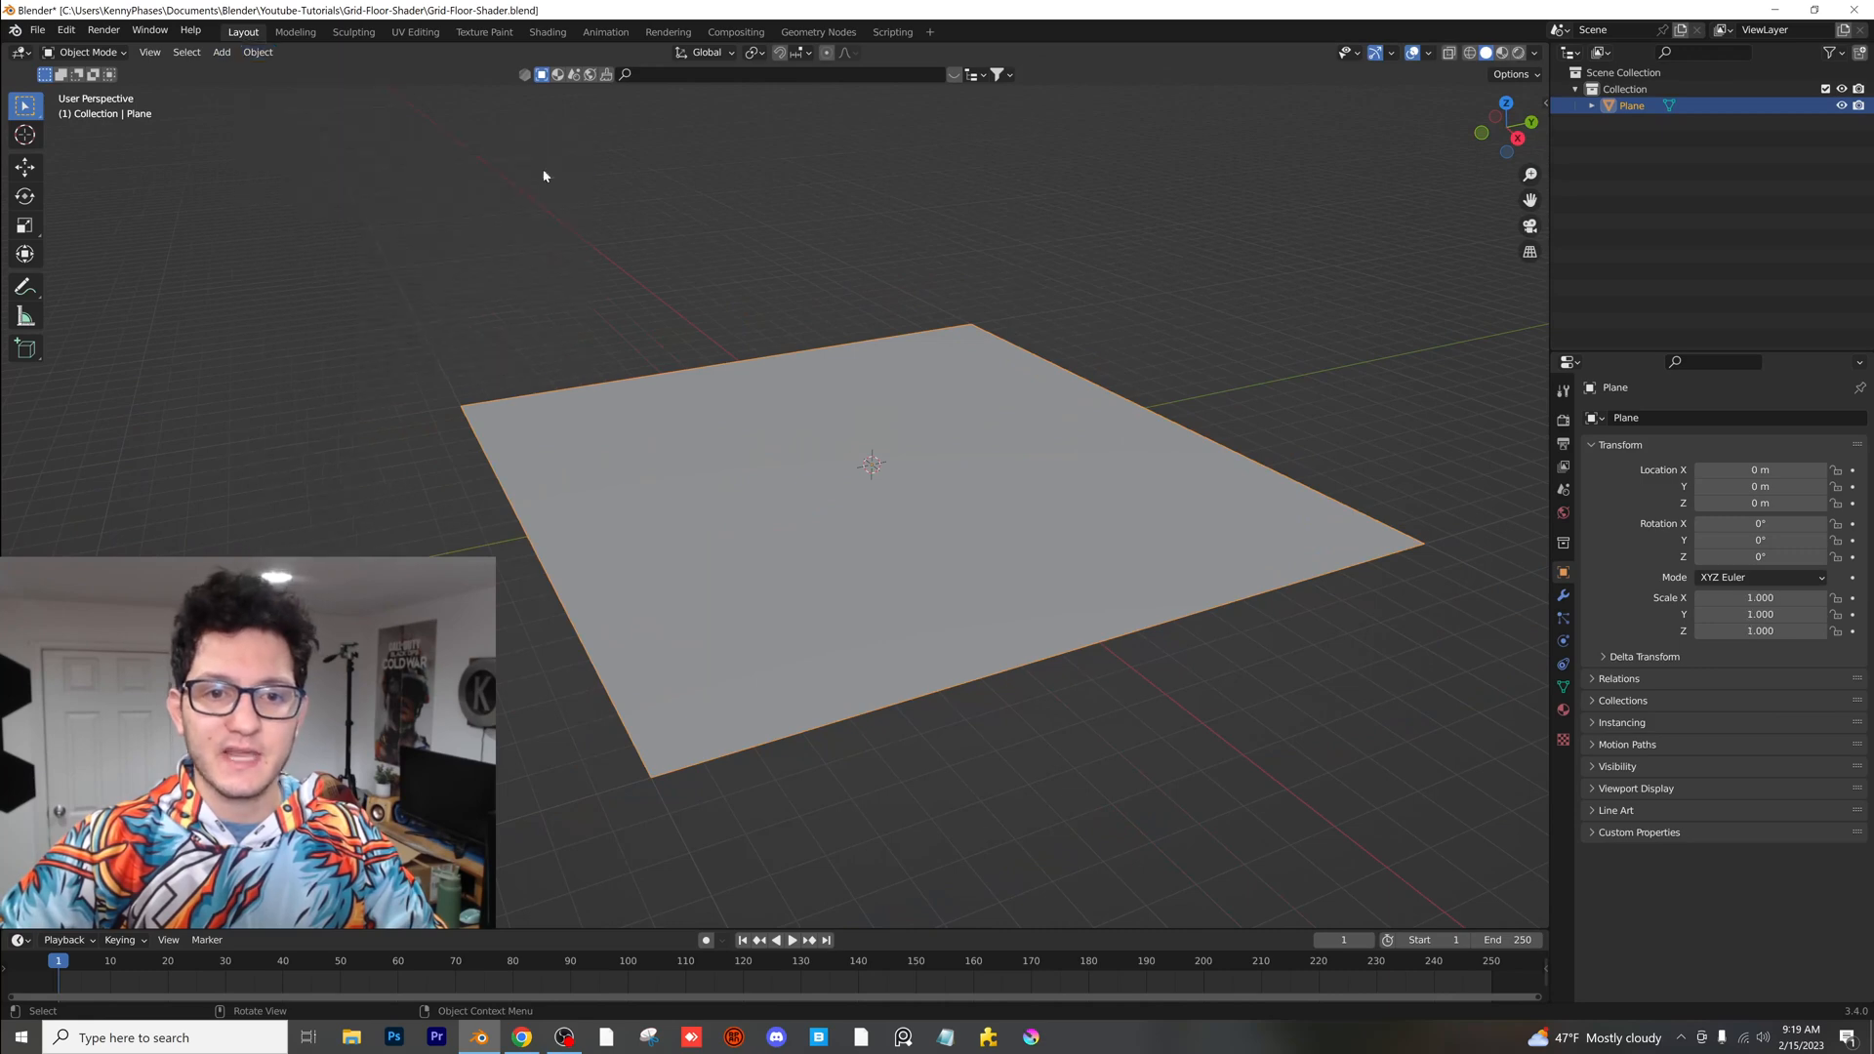
pyautogui.click(684, 225)
pyautogui.moveTo(684, 226); pyautogui.dragTo(718, 243, button='middle')
pyautogui.hotkey('ctrl', 's')
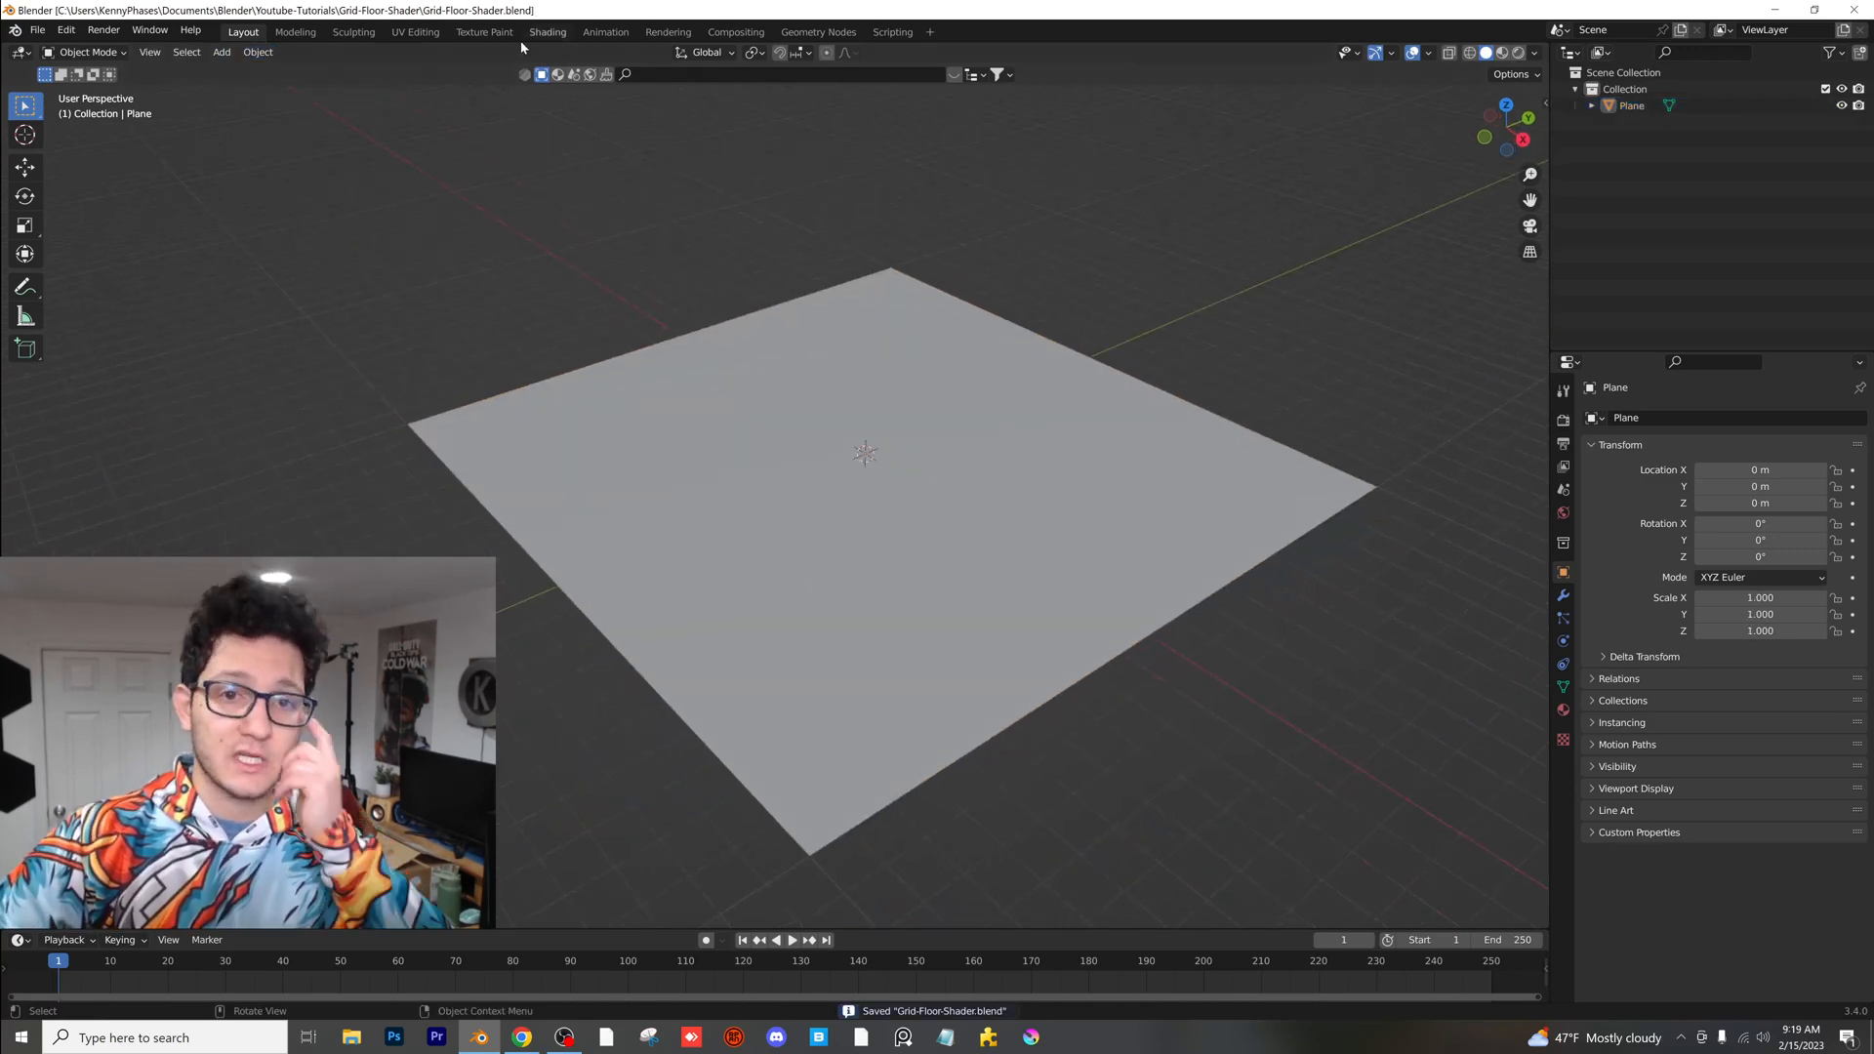
# - Switch to the Shading workspace with the plane selected and a rendered viewport preview
pyautogui.click(535, 32)
pyautogui.click(926, 274)
pyautogui.scroll(-2, 1167, 204)
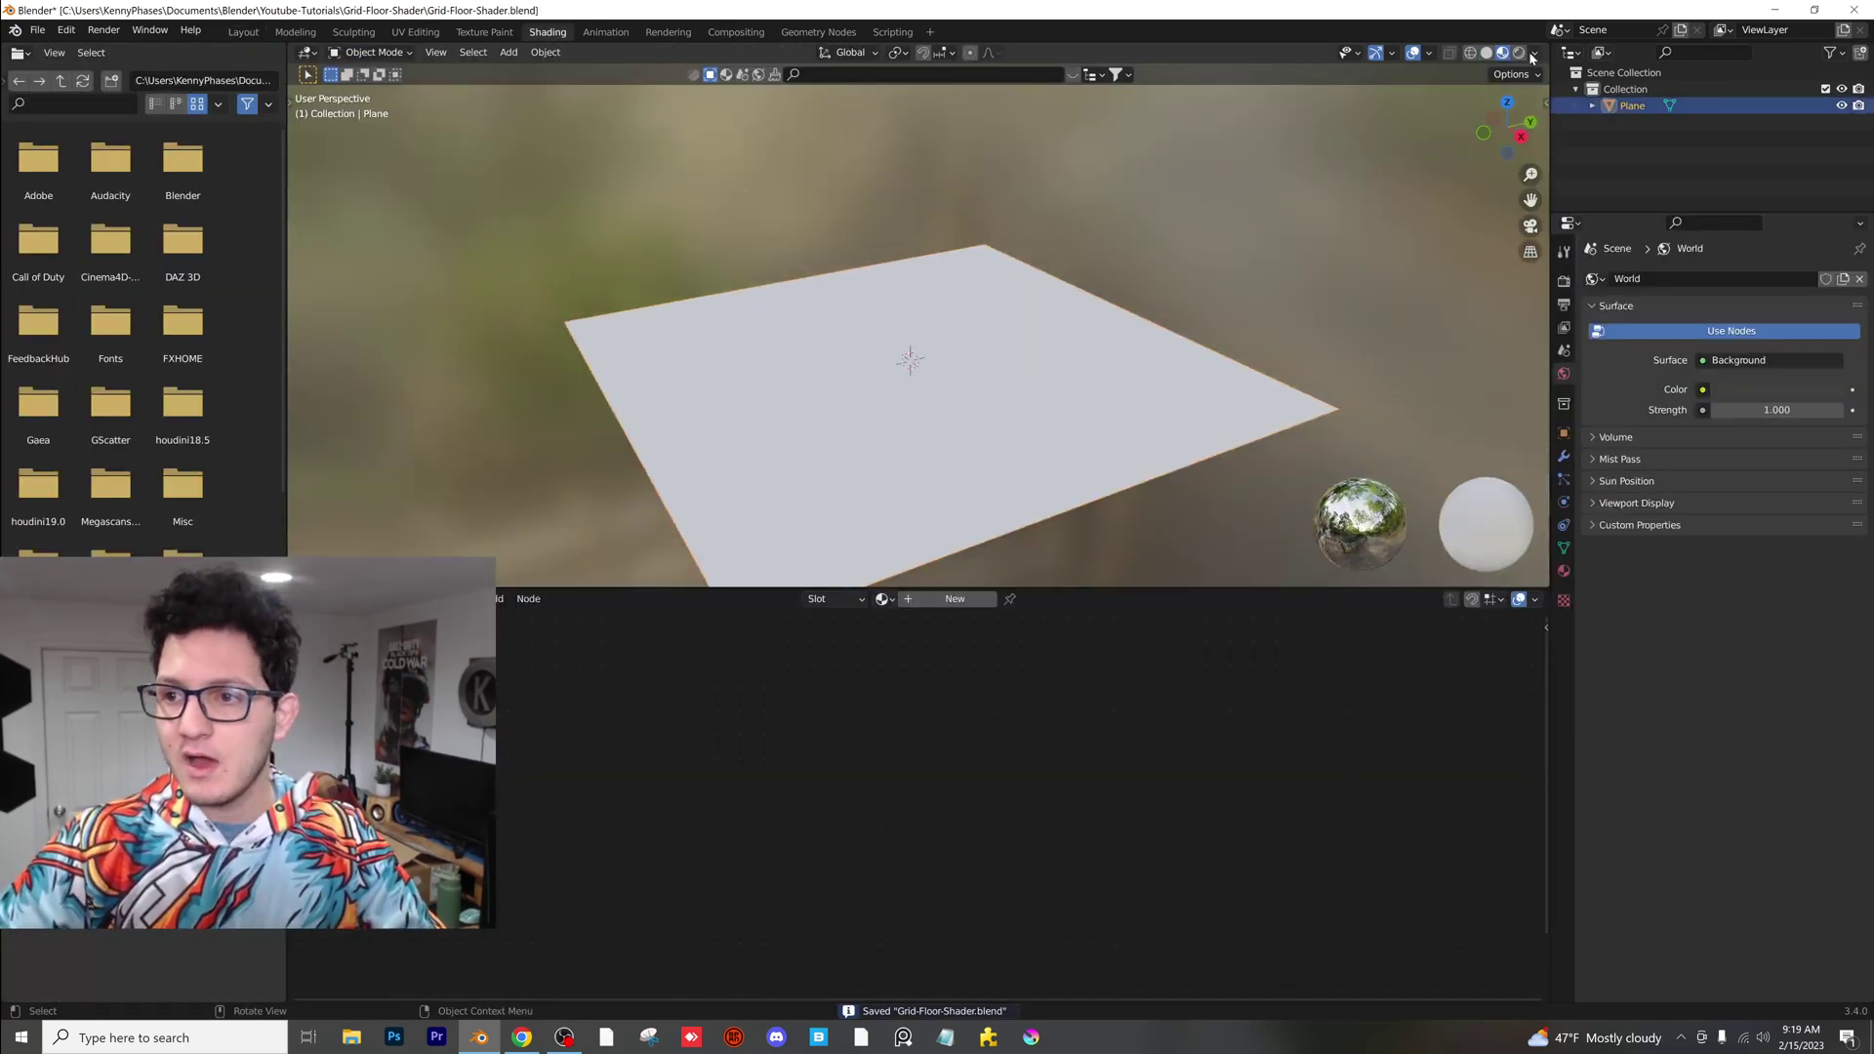
pyautogui.click(1519, 52)
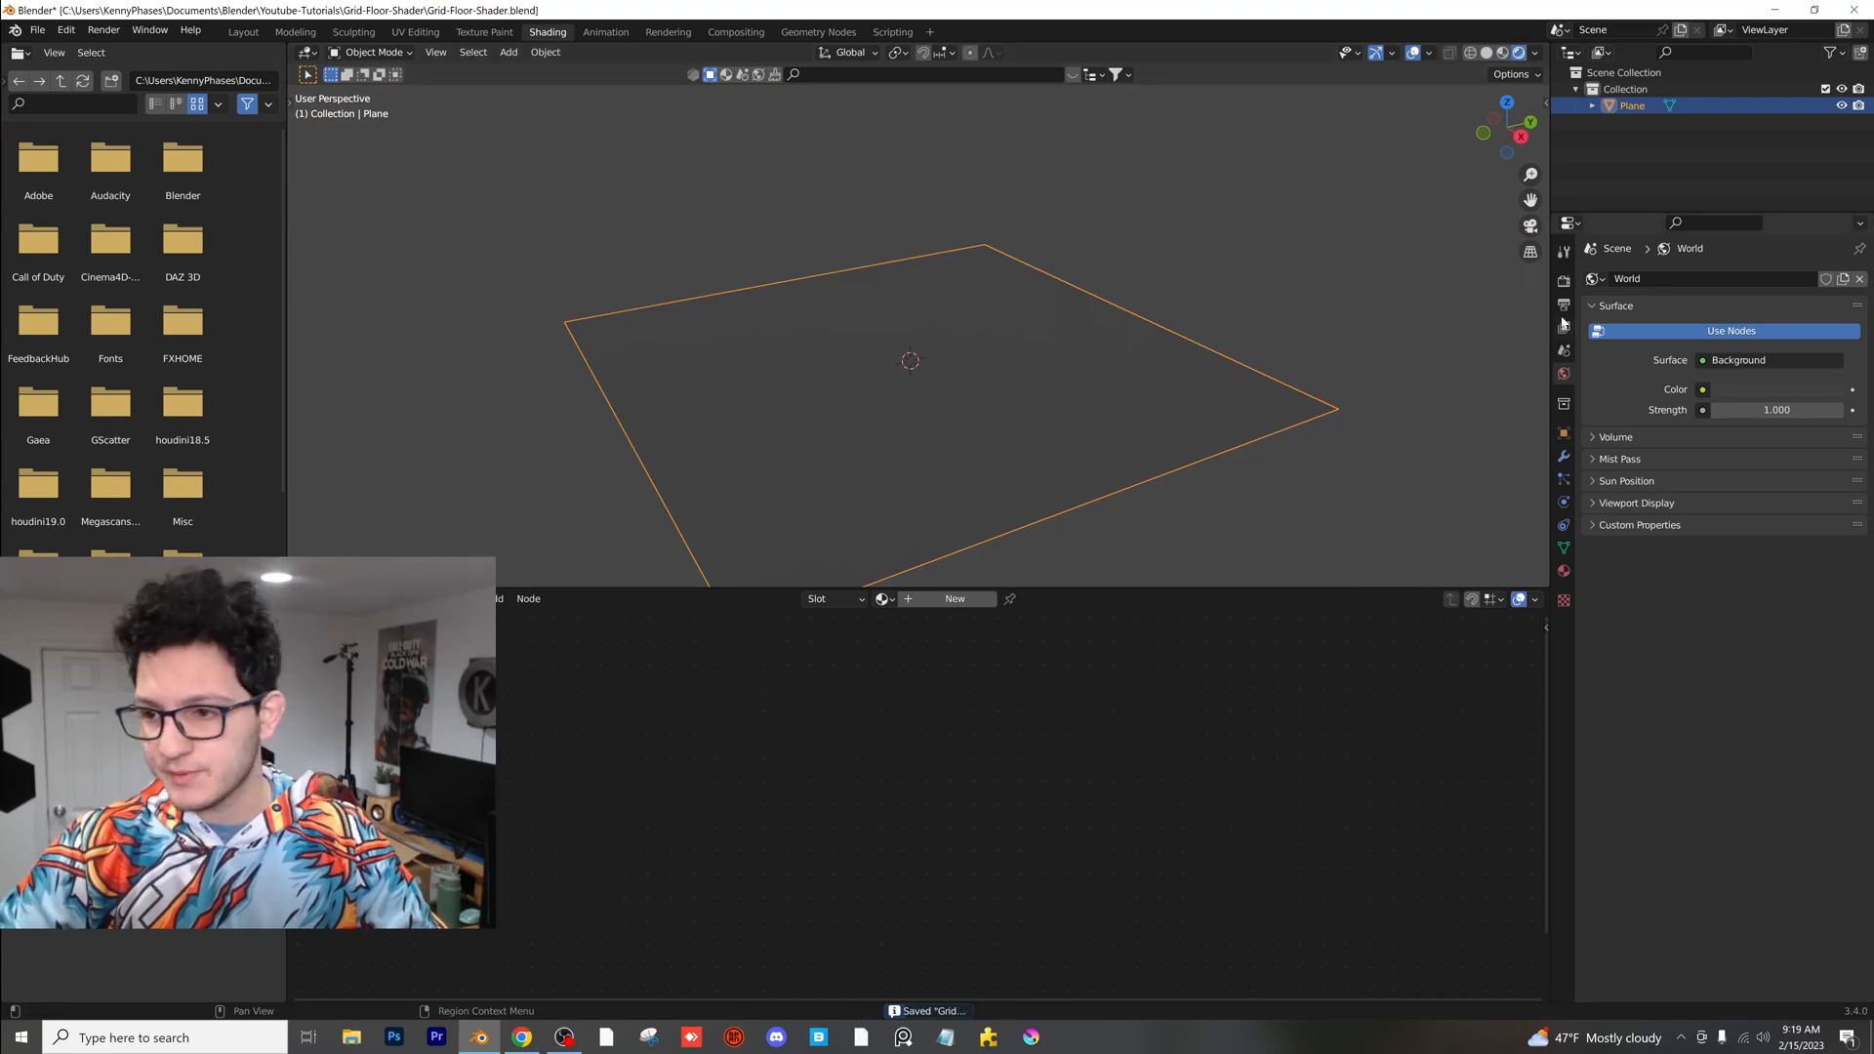
# - Set the render engine to Cycles on GPU Compute and bring up World Properties
pyautogui.click(1565, 278)
pyautogui.click(1782, 279)
pyautogui.click(1756, 336)
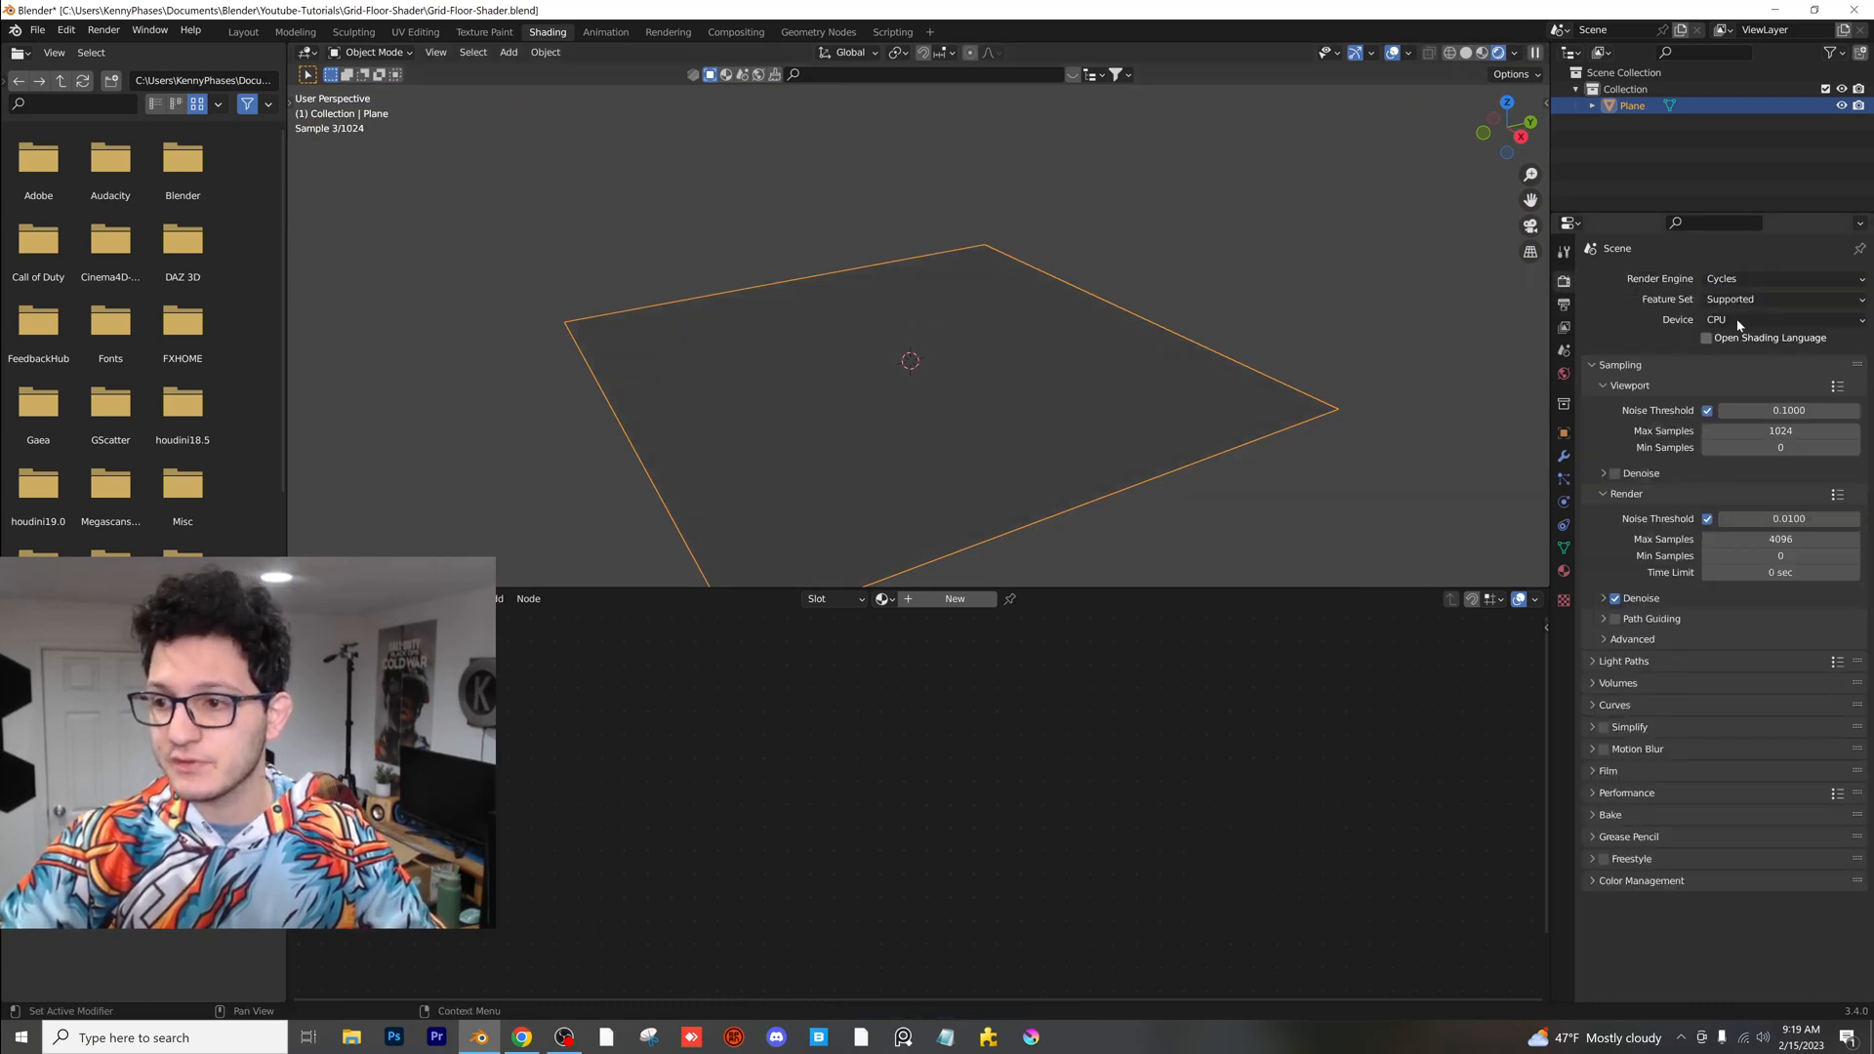
pyautogui.click(1764, 357)
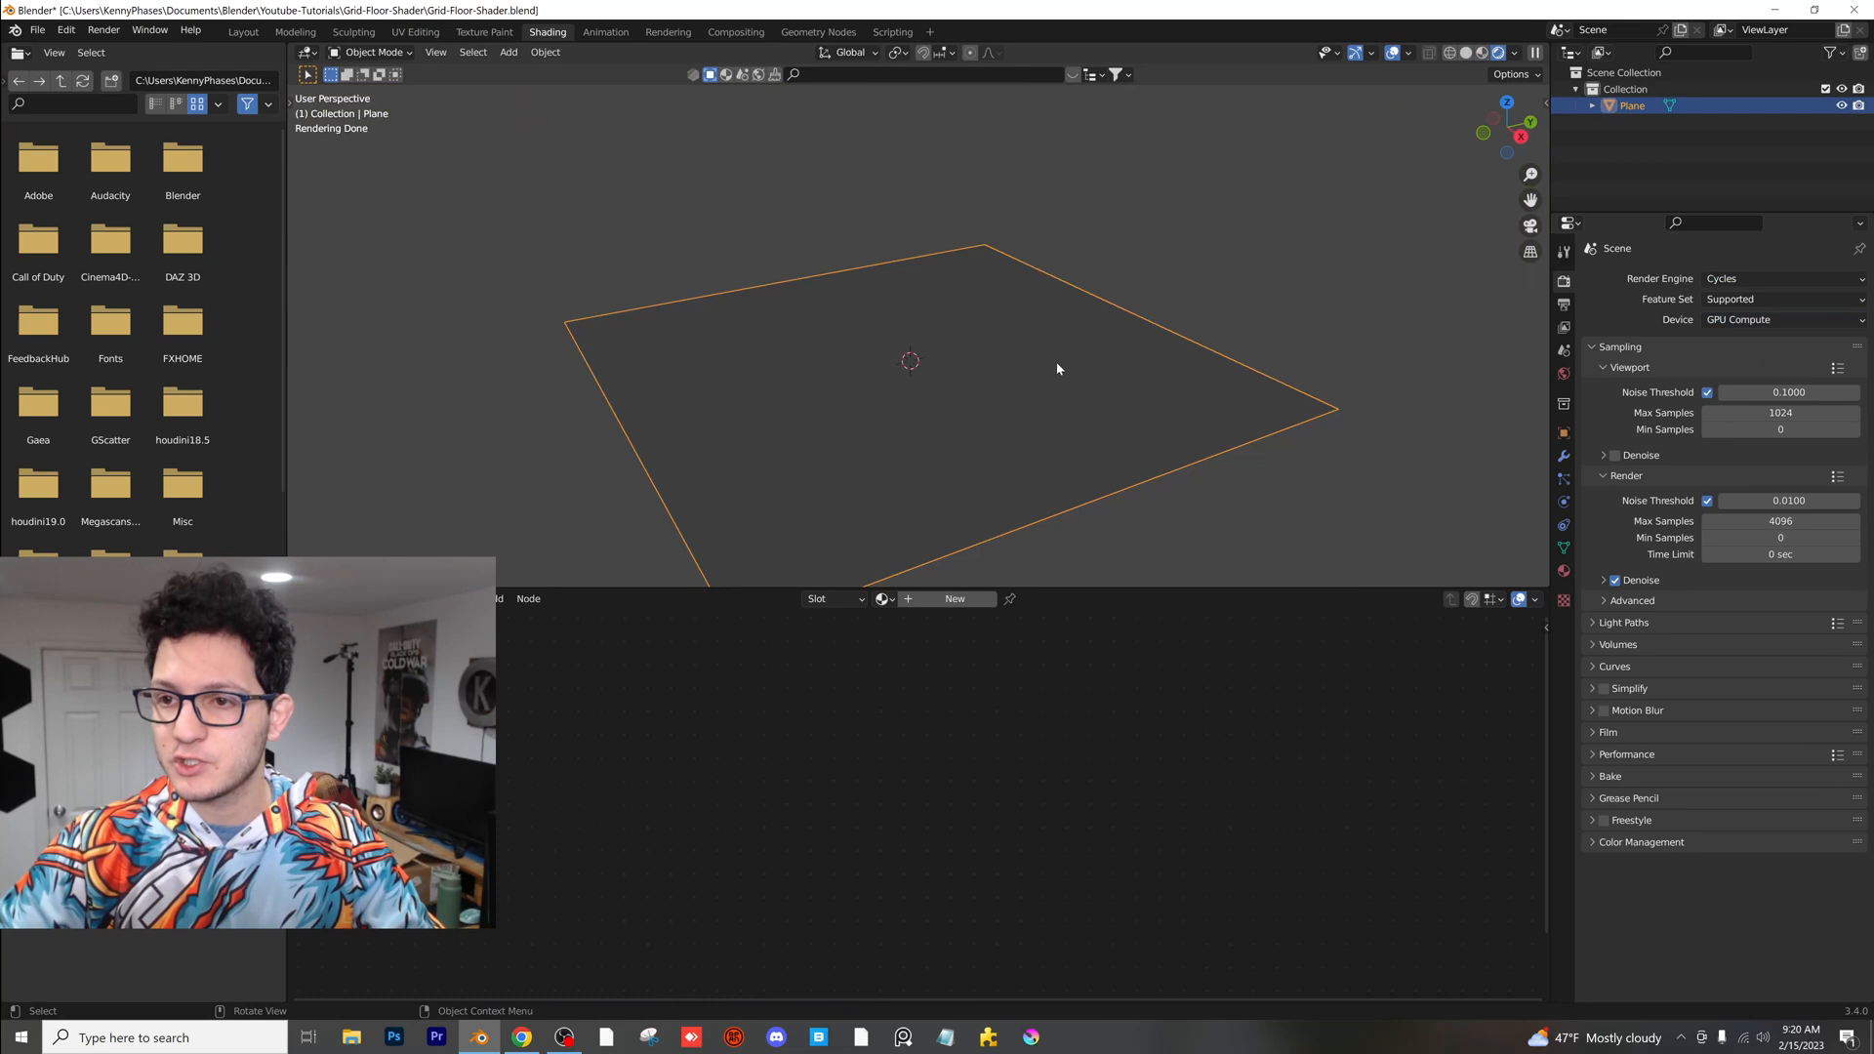
pyautogui.click(1564, 374)
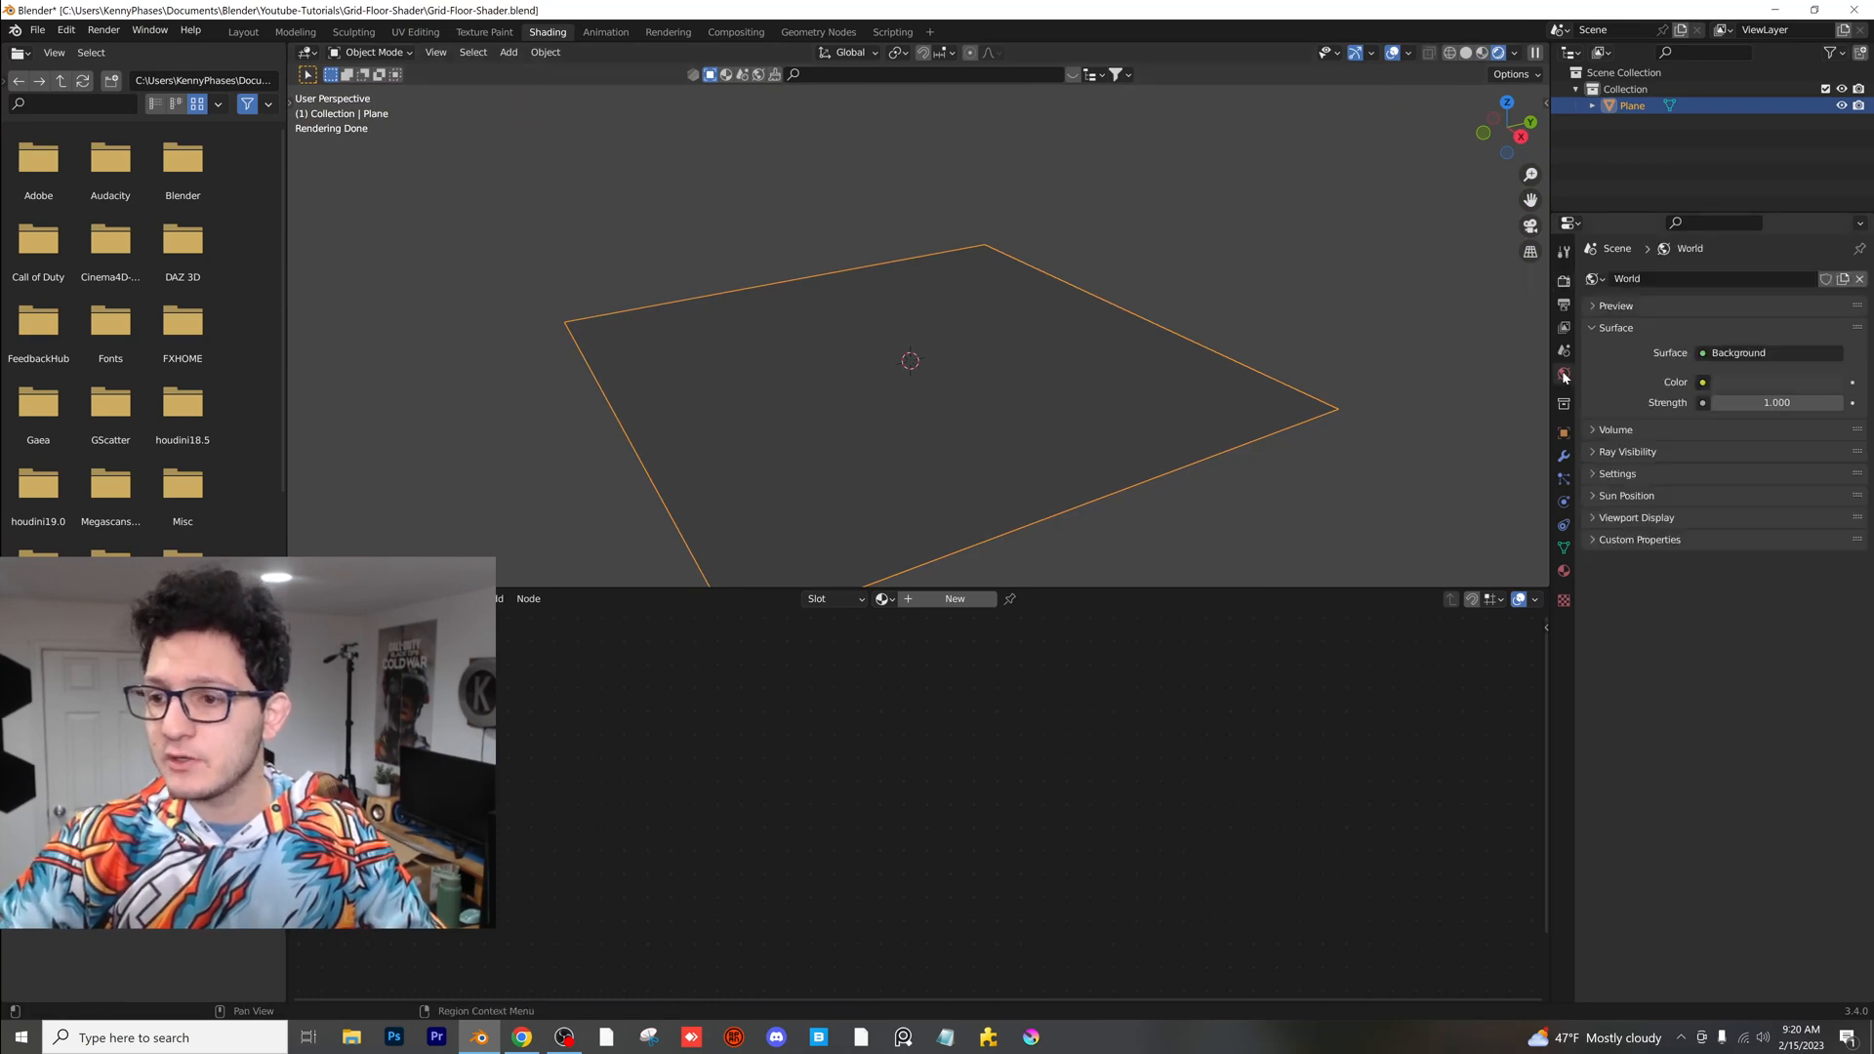
# - Feed the world colour from an Environment Texture and browse for its image
pyautogui.click(1705, 382)
pyautogui.click(1342, 460)
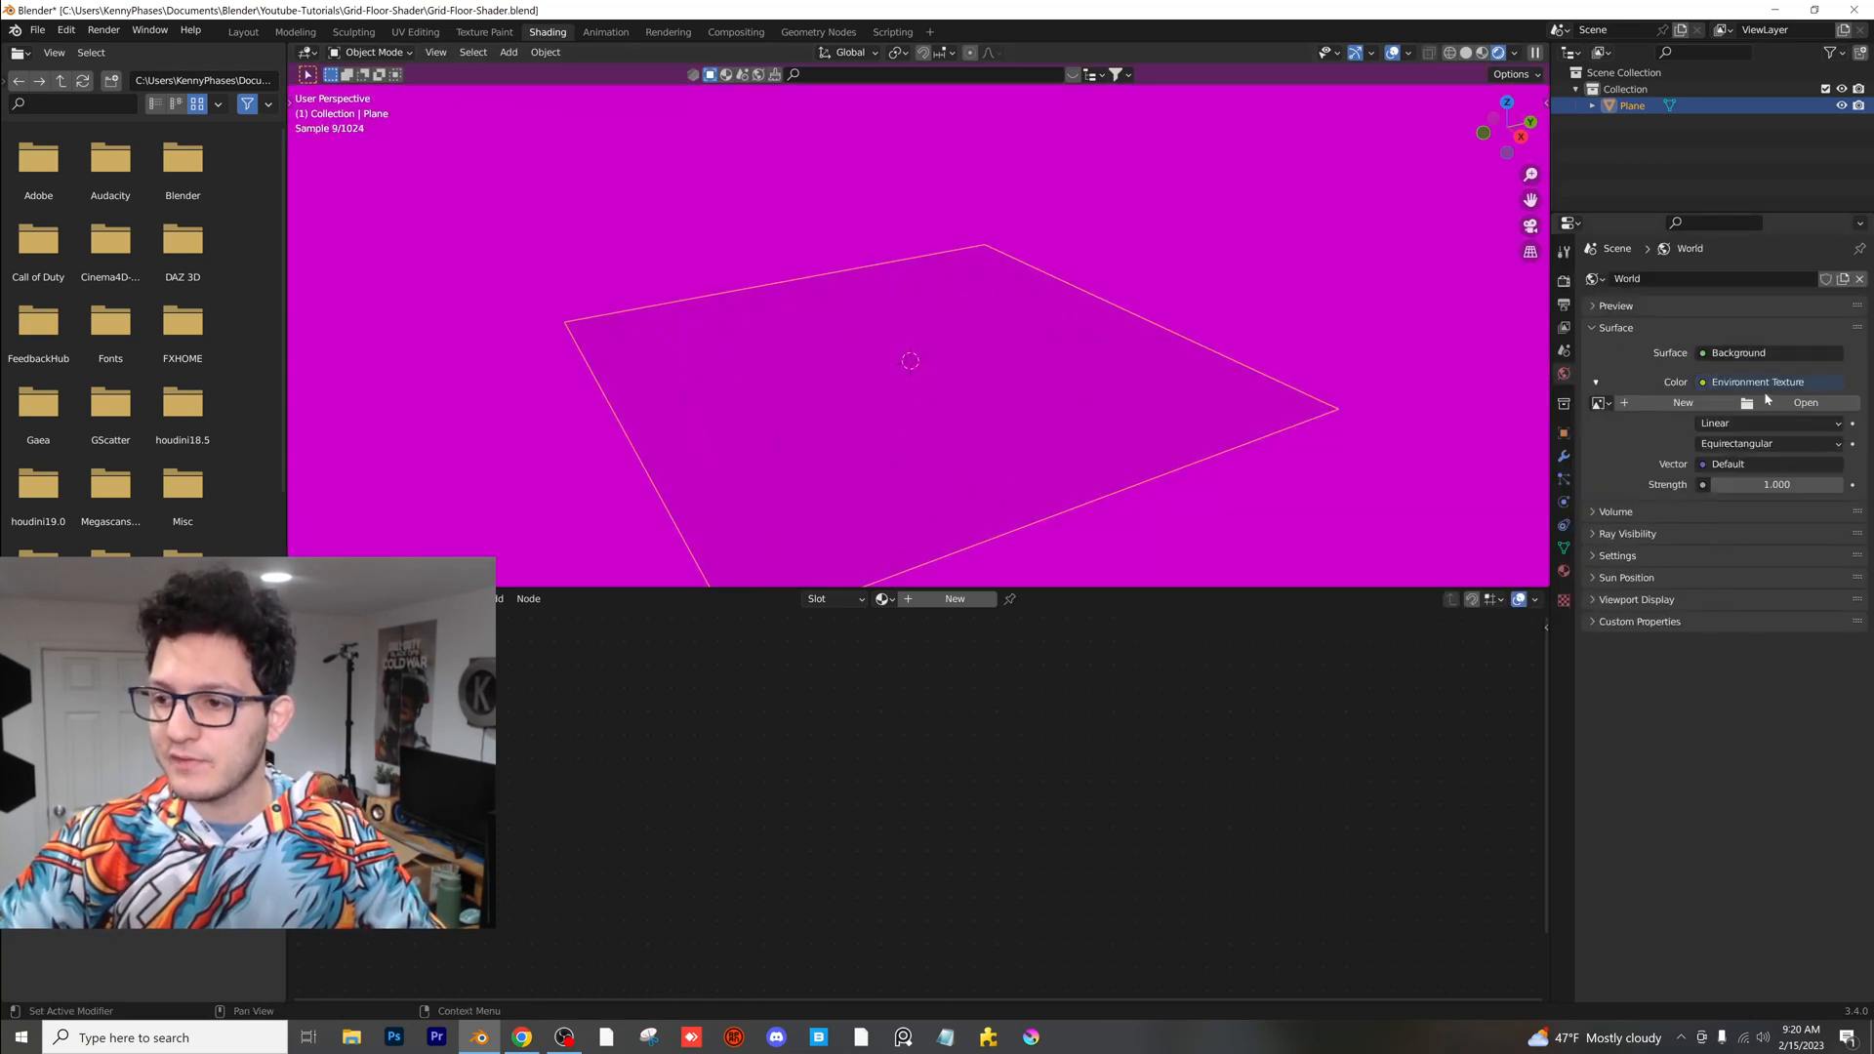
pyautogui.click(1802, 404)
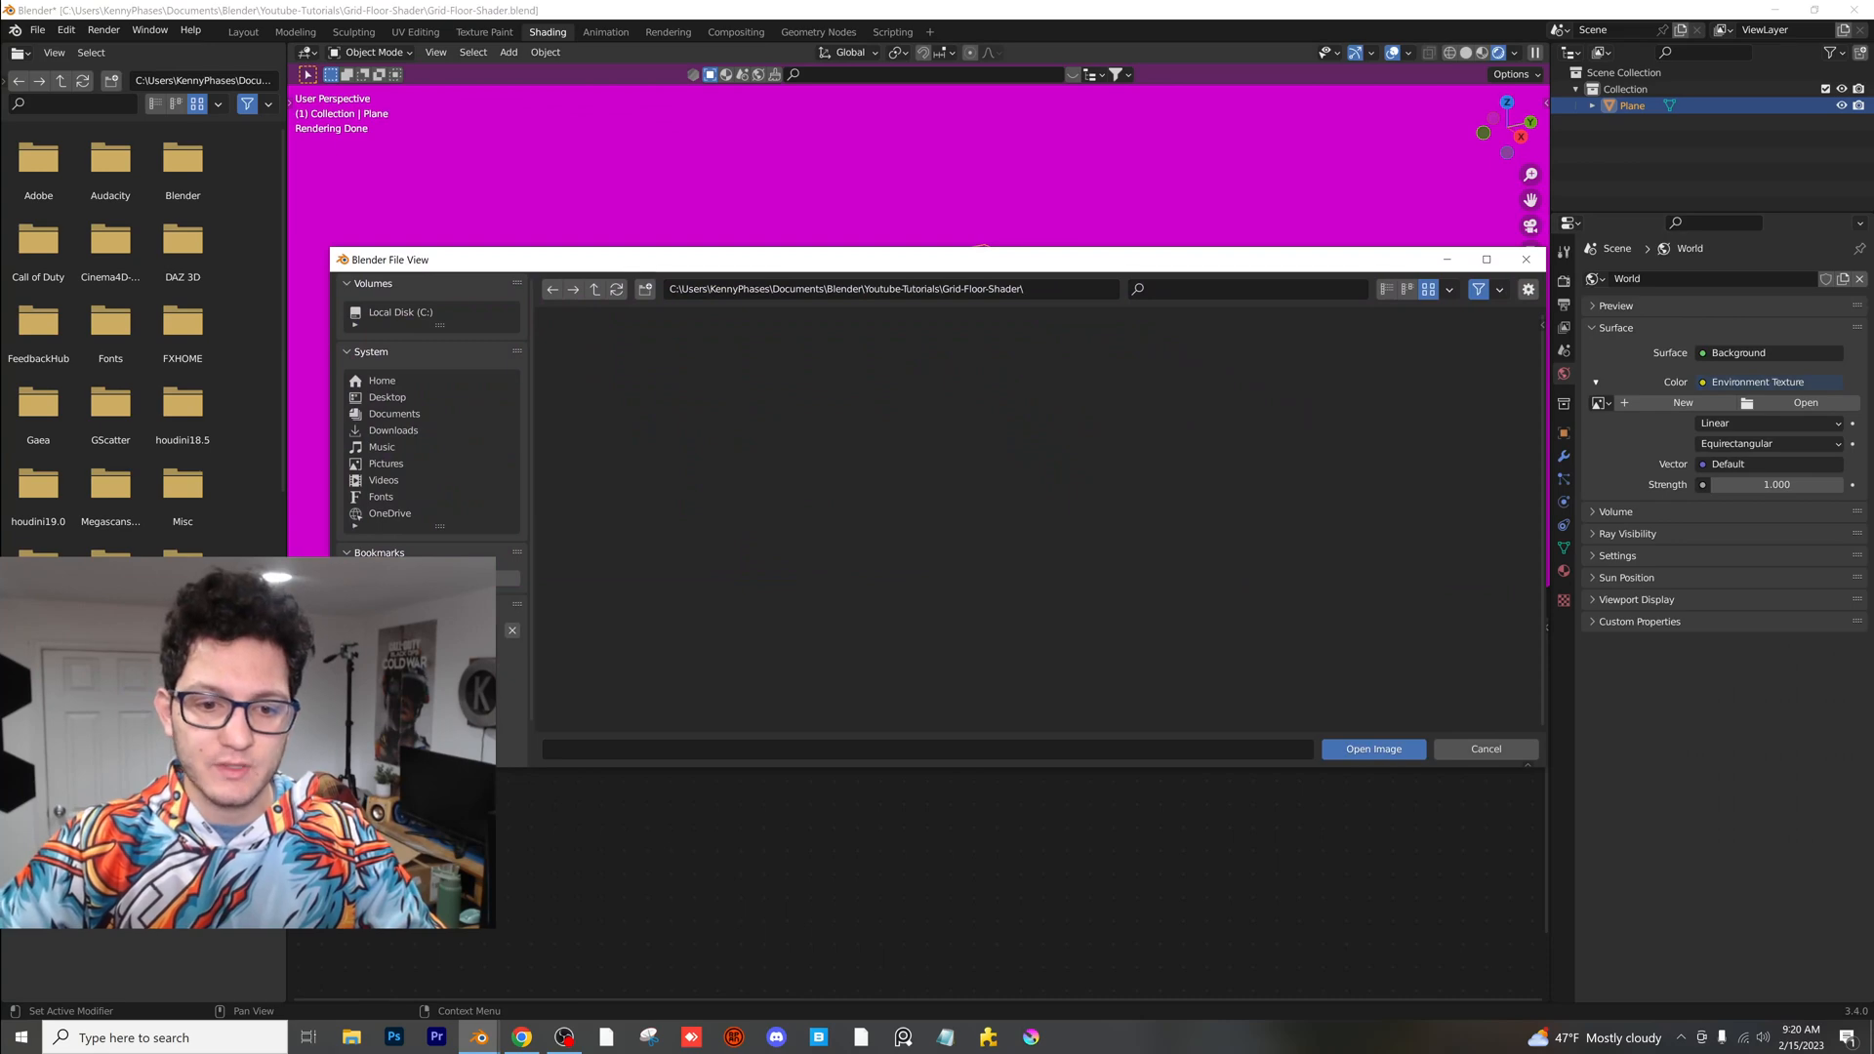
# - Load spaichingen_hill_4k.hdr from the HDRIs folder as the world environment
pyautogui.click(600, 289)
pyautogui.click(600, 289)
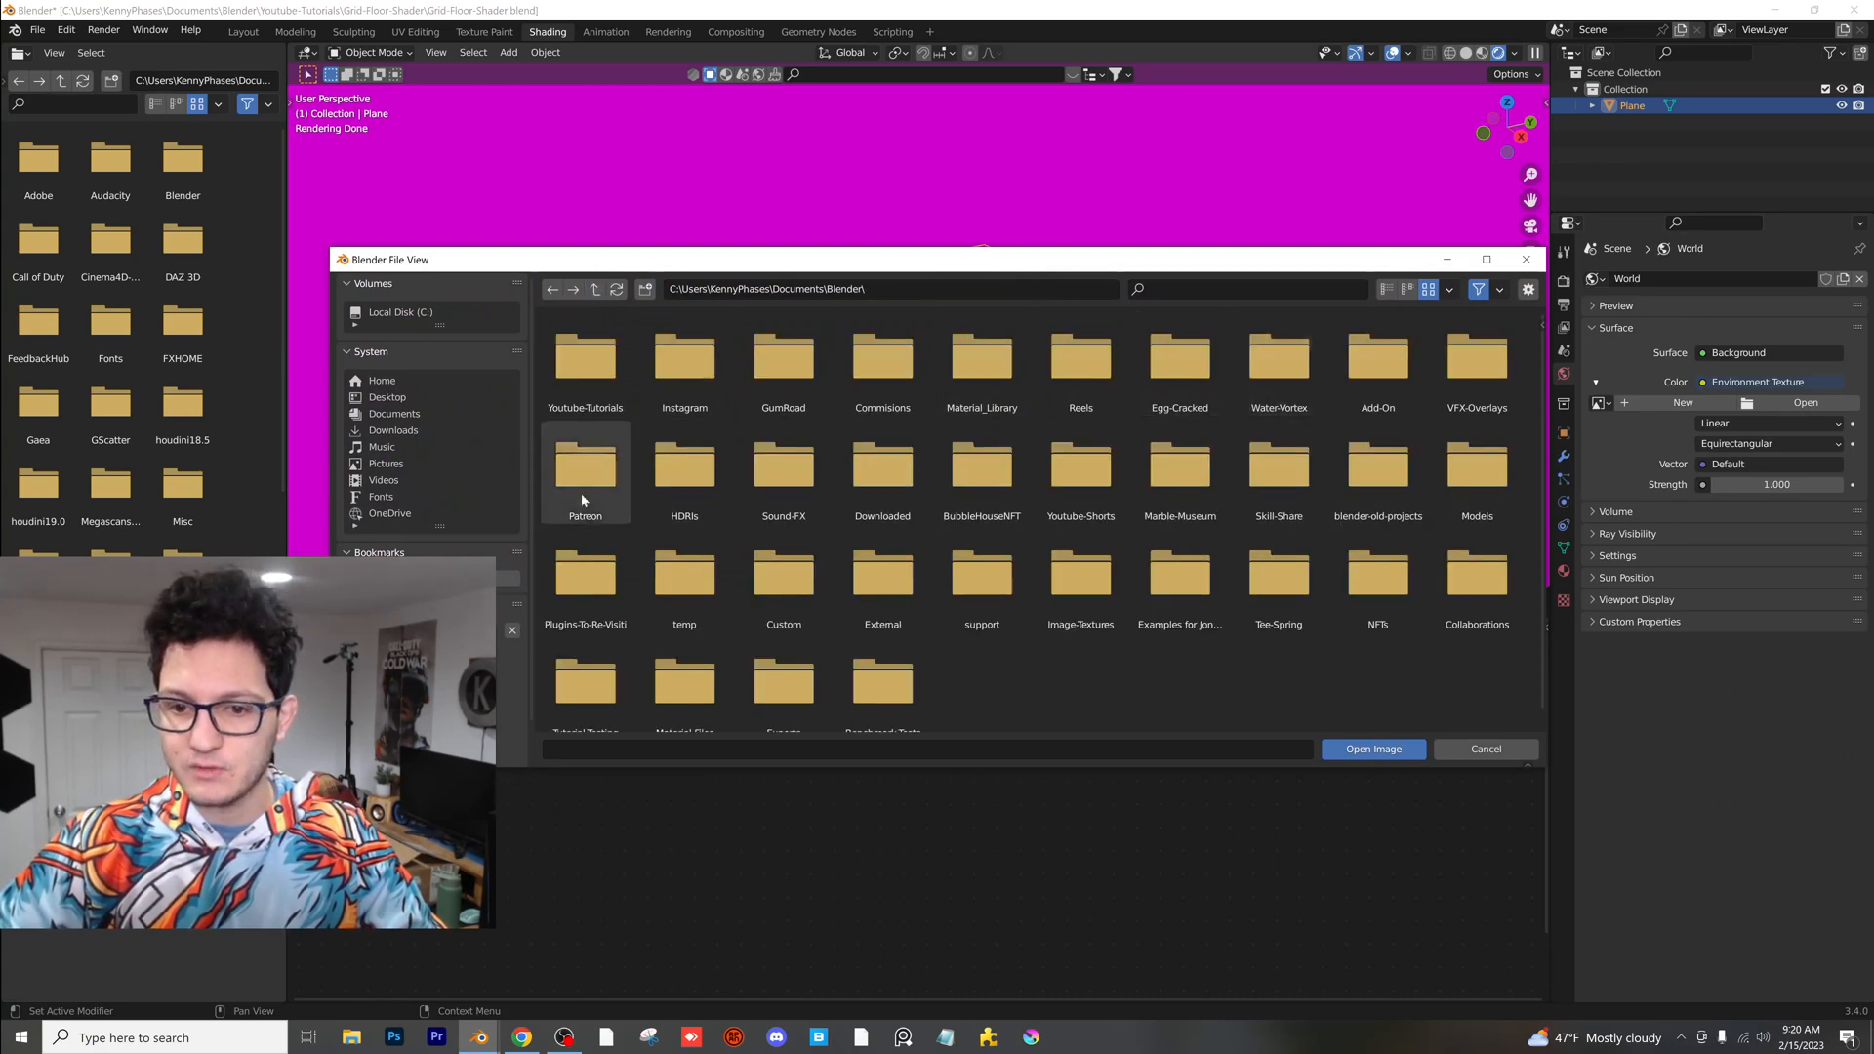
pyautogui.doubleClick(685, 469)
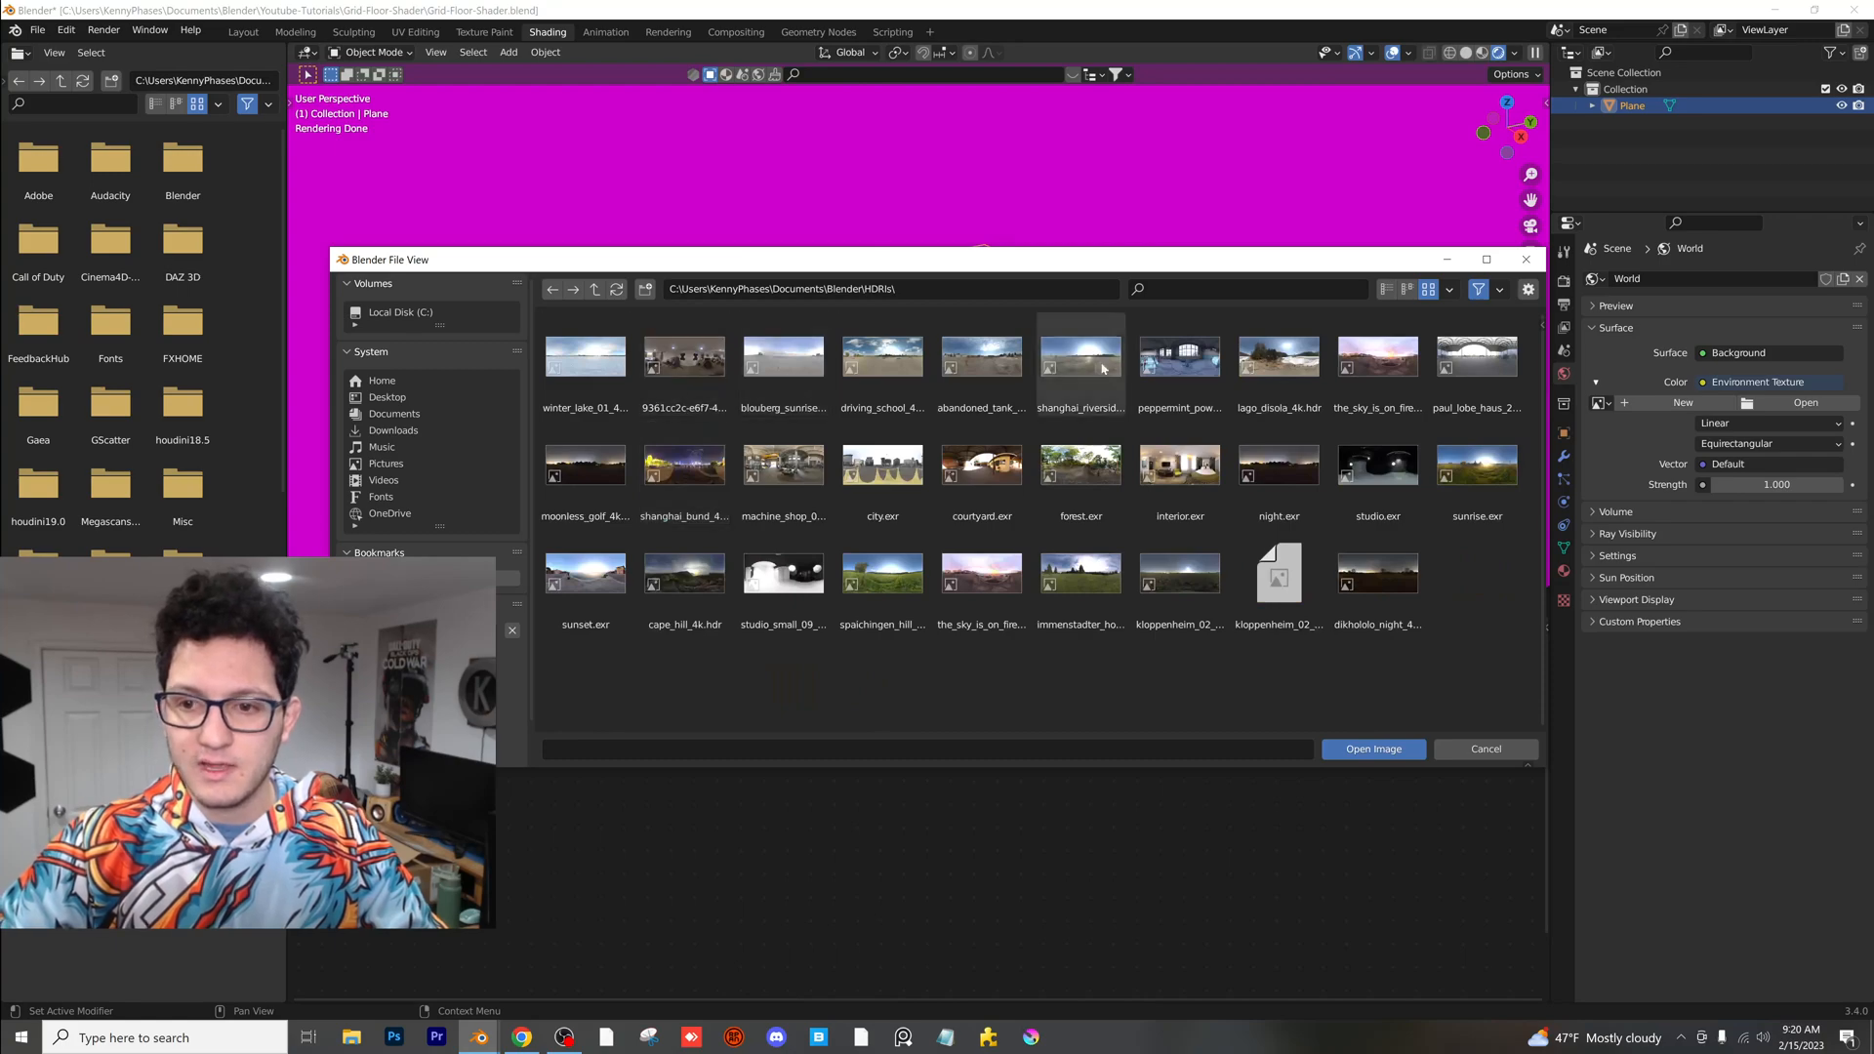
pyautogui.doubleClick(883, 575)
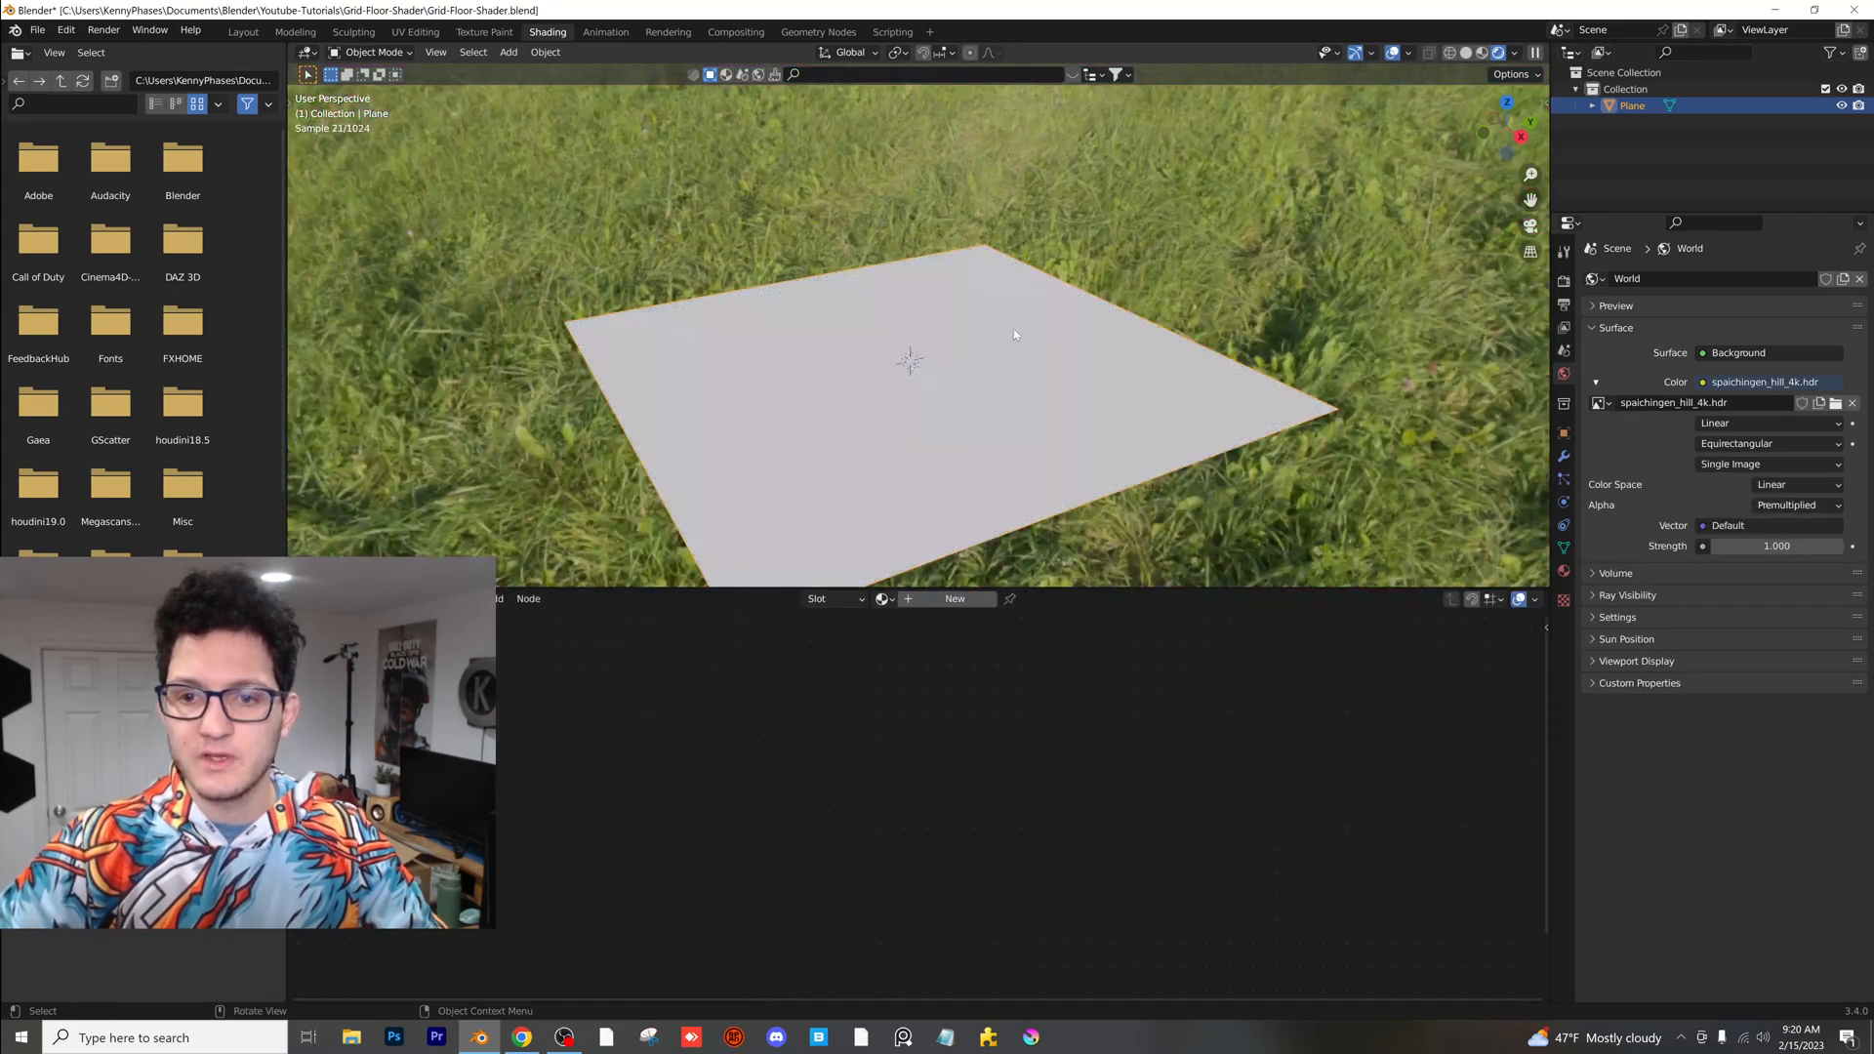
pyautogui.moveTo(943, 481)
pyautogui.mouseDown(button='middle')
pyautogui.moveTo(947, 320)
pyautogui.moveTo(950, 338)
pyautogui.mouseUp(button='middle')
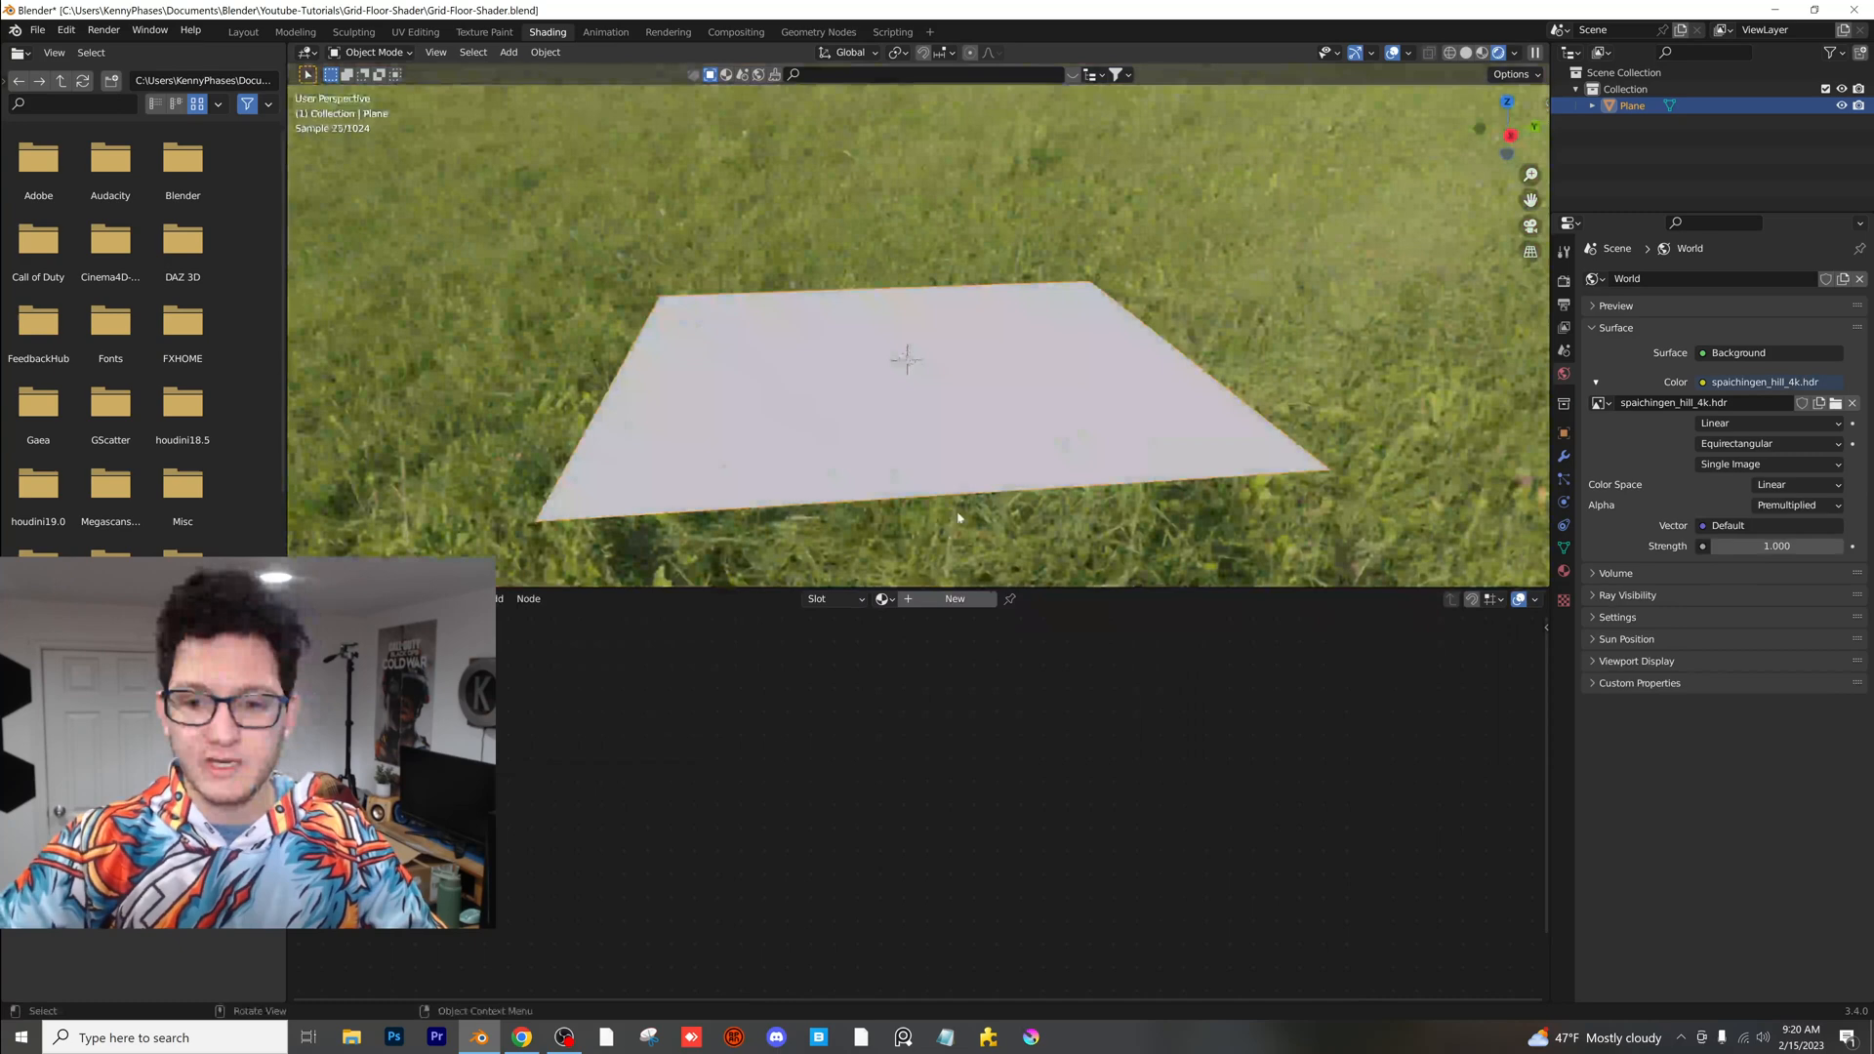
# - Create a new material for the plane and frame its nodes
pyautogui.click(956, 598)
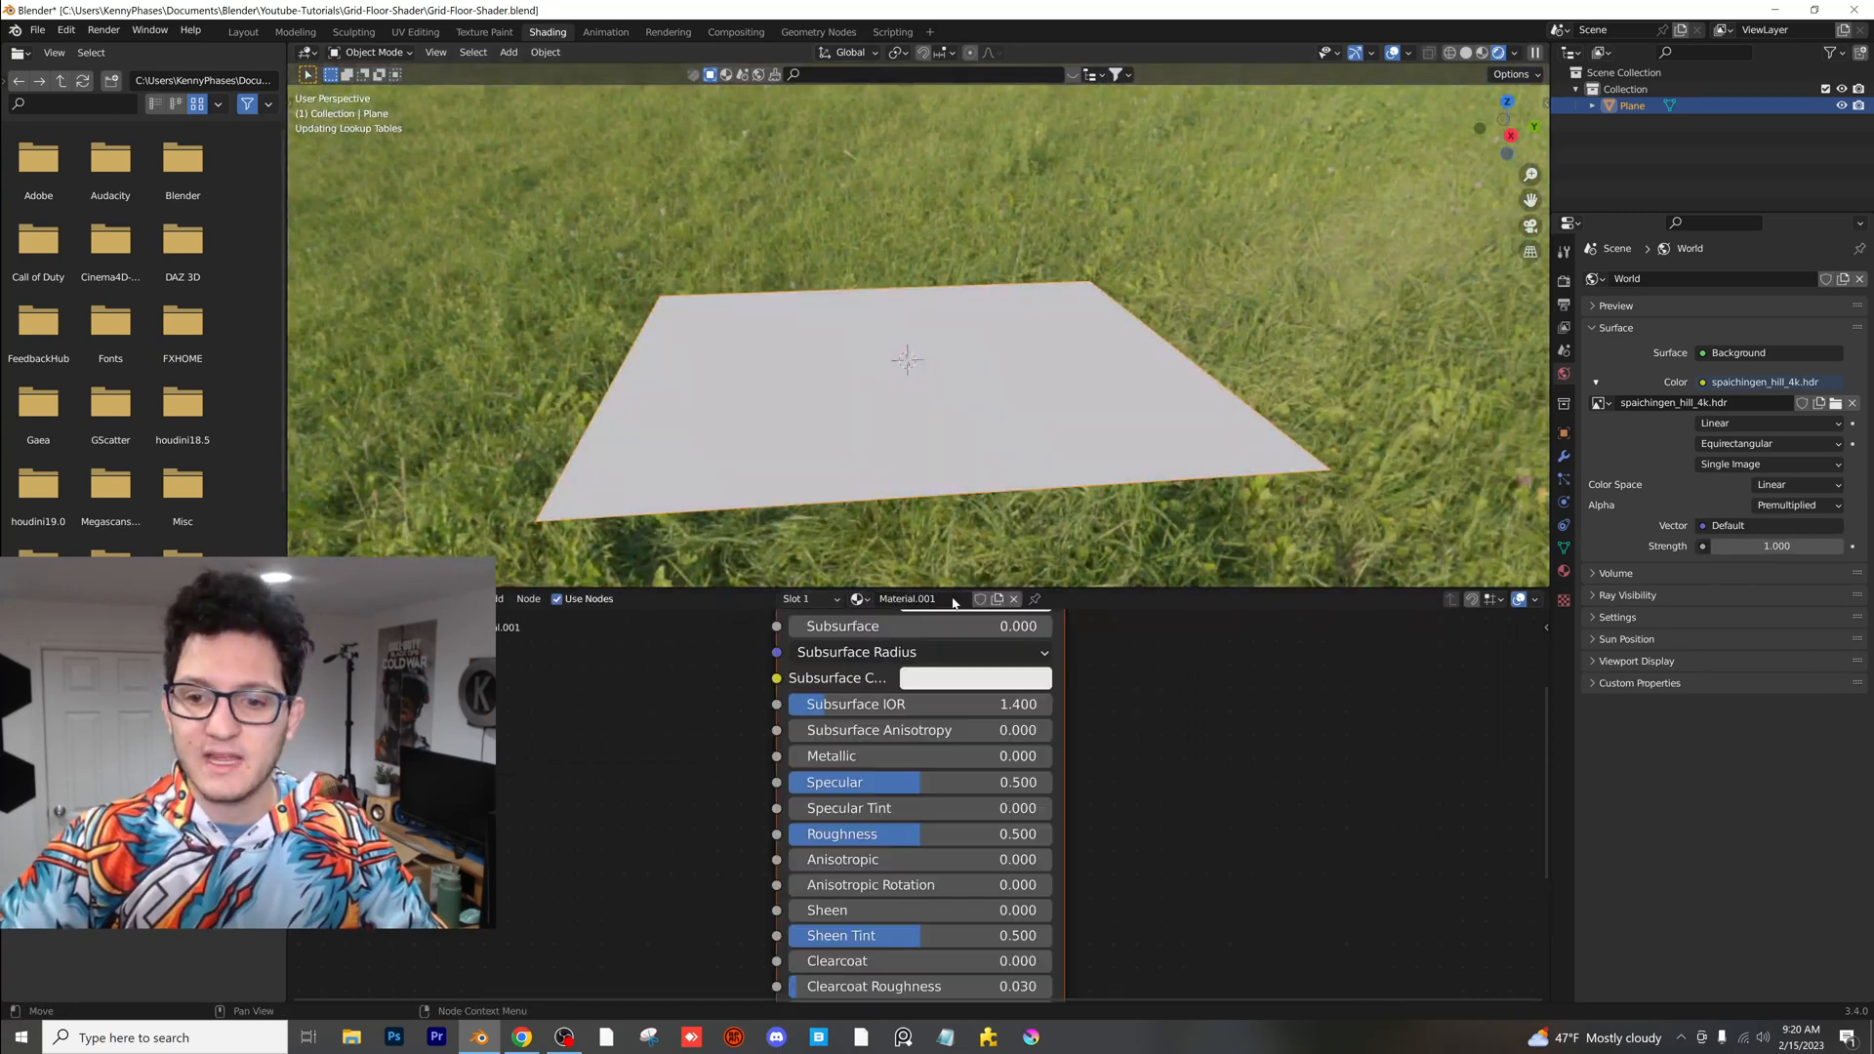
pyautogui.scroll(-2, 971, 719)
pyautogui.scroll(-2, 1006, 759)
pyautogui.moveTo(1005, 760)
pyautogui.mouseDown(button='middle')
pyautogui.moveTo(1046, 710)
pyautogui.moveTo(1080, 714)
pyautogui.mouseUp(button='middle')
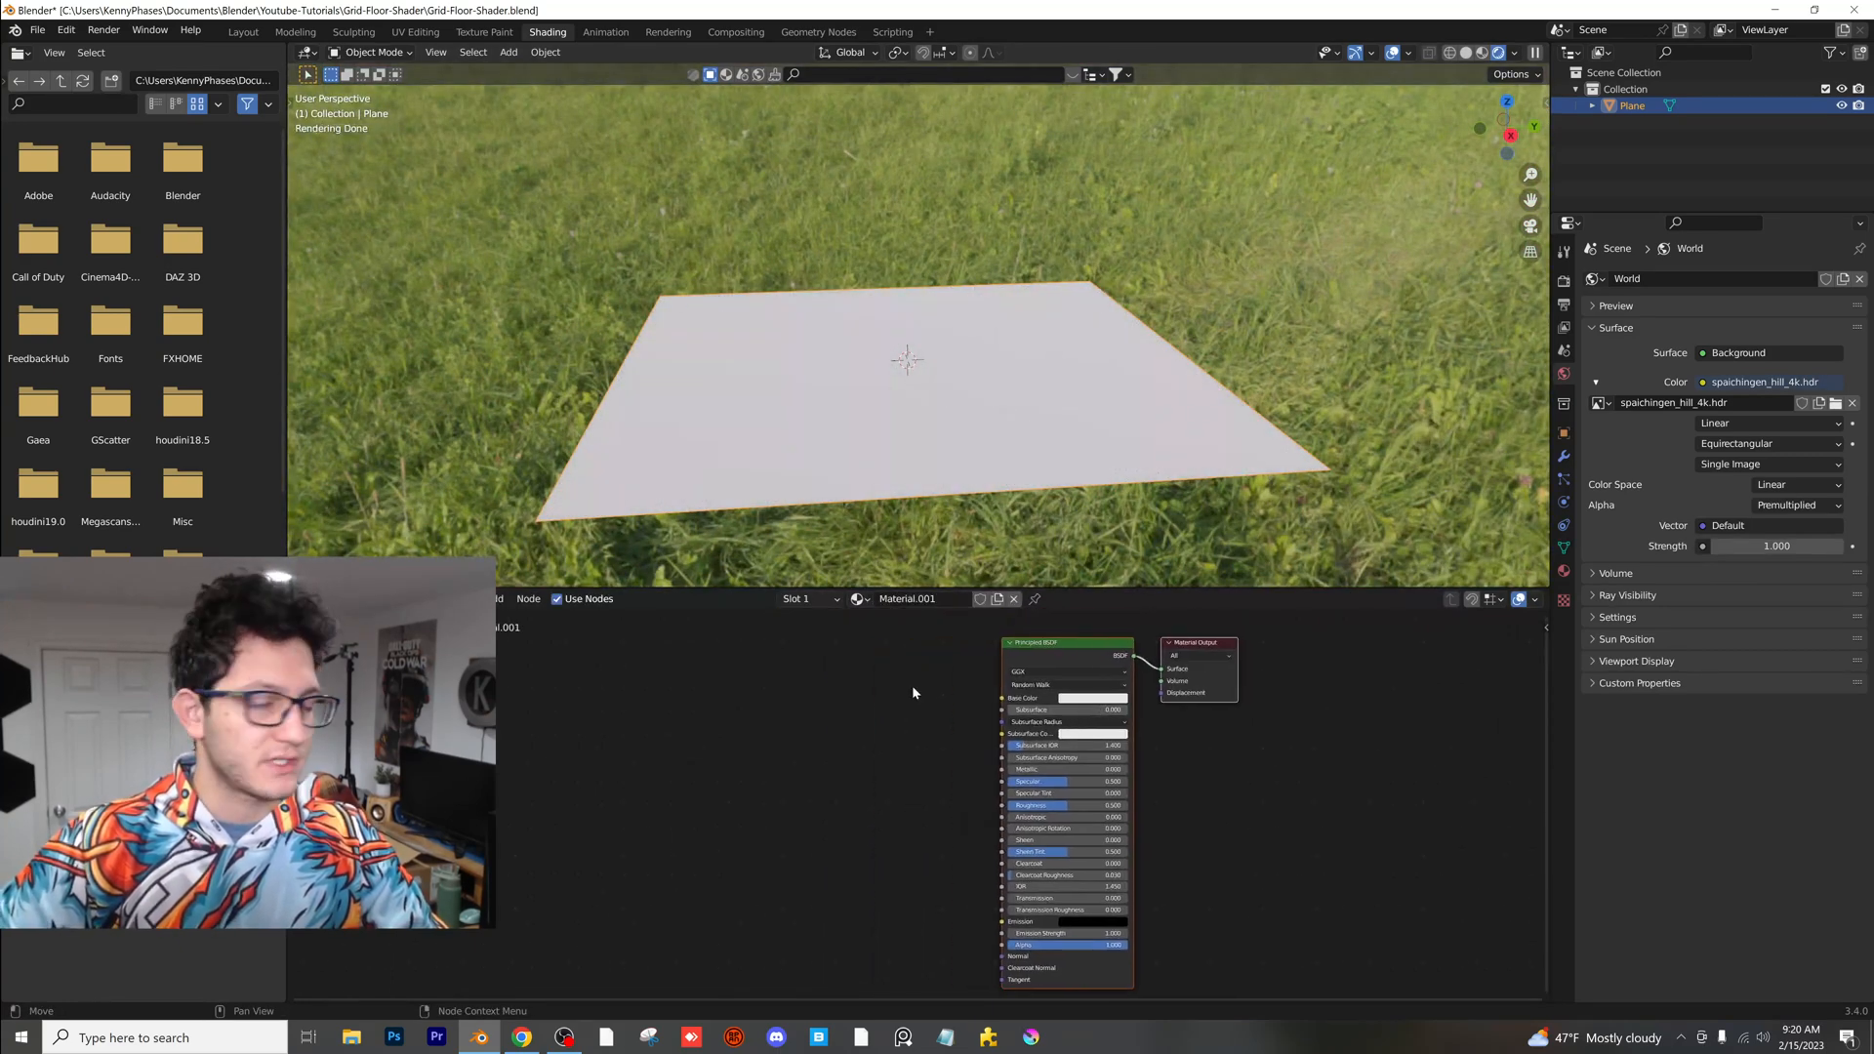
pyautogui.click(816, 698)
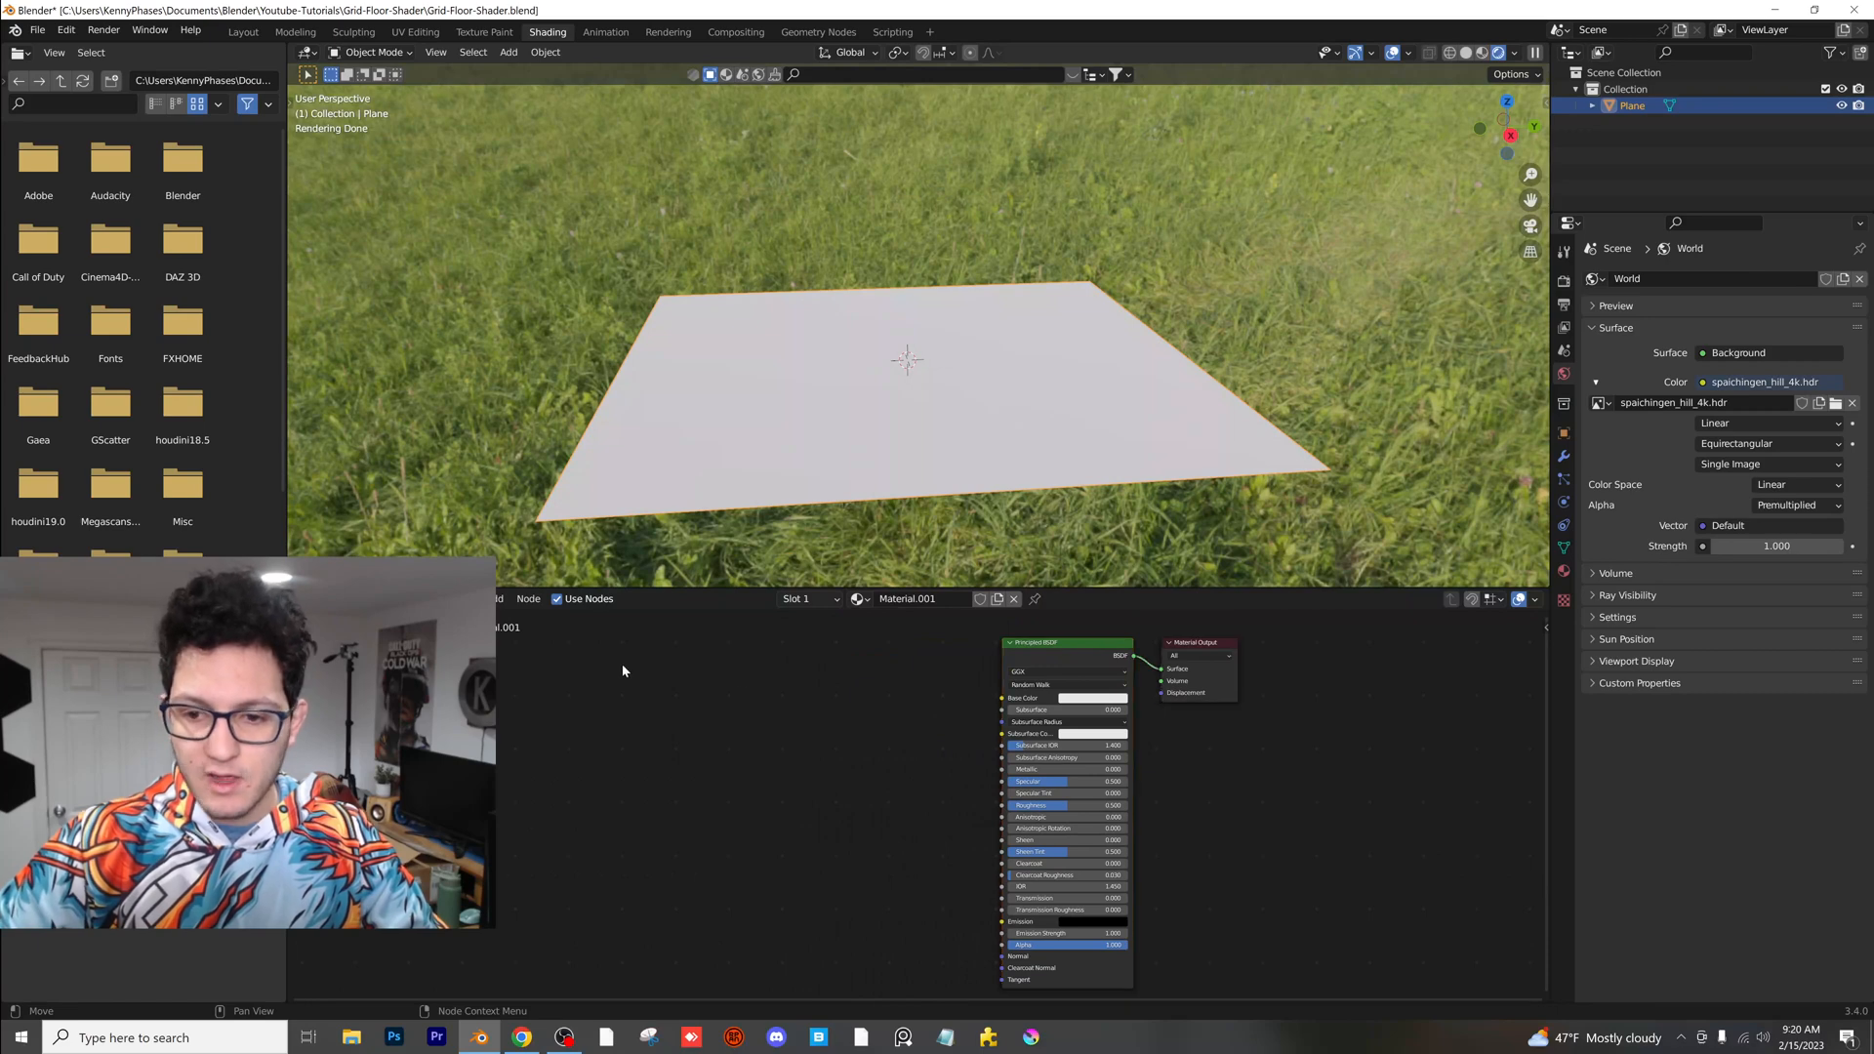
# - Add a Brick Texture node and connect its Color to the Principled BSDF Base Color
pyautogui.click(505, 601)
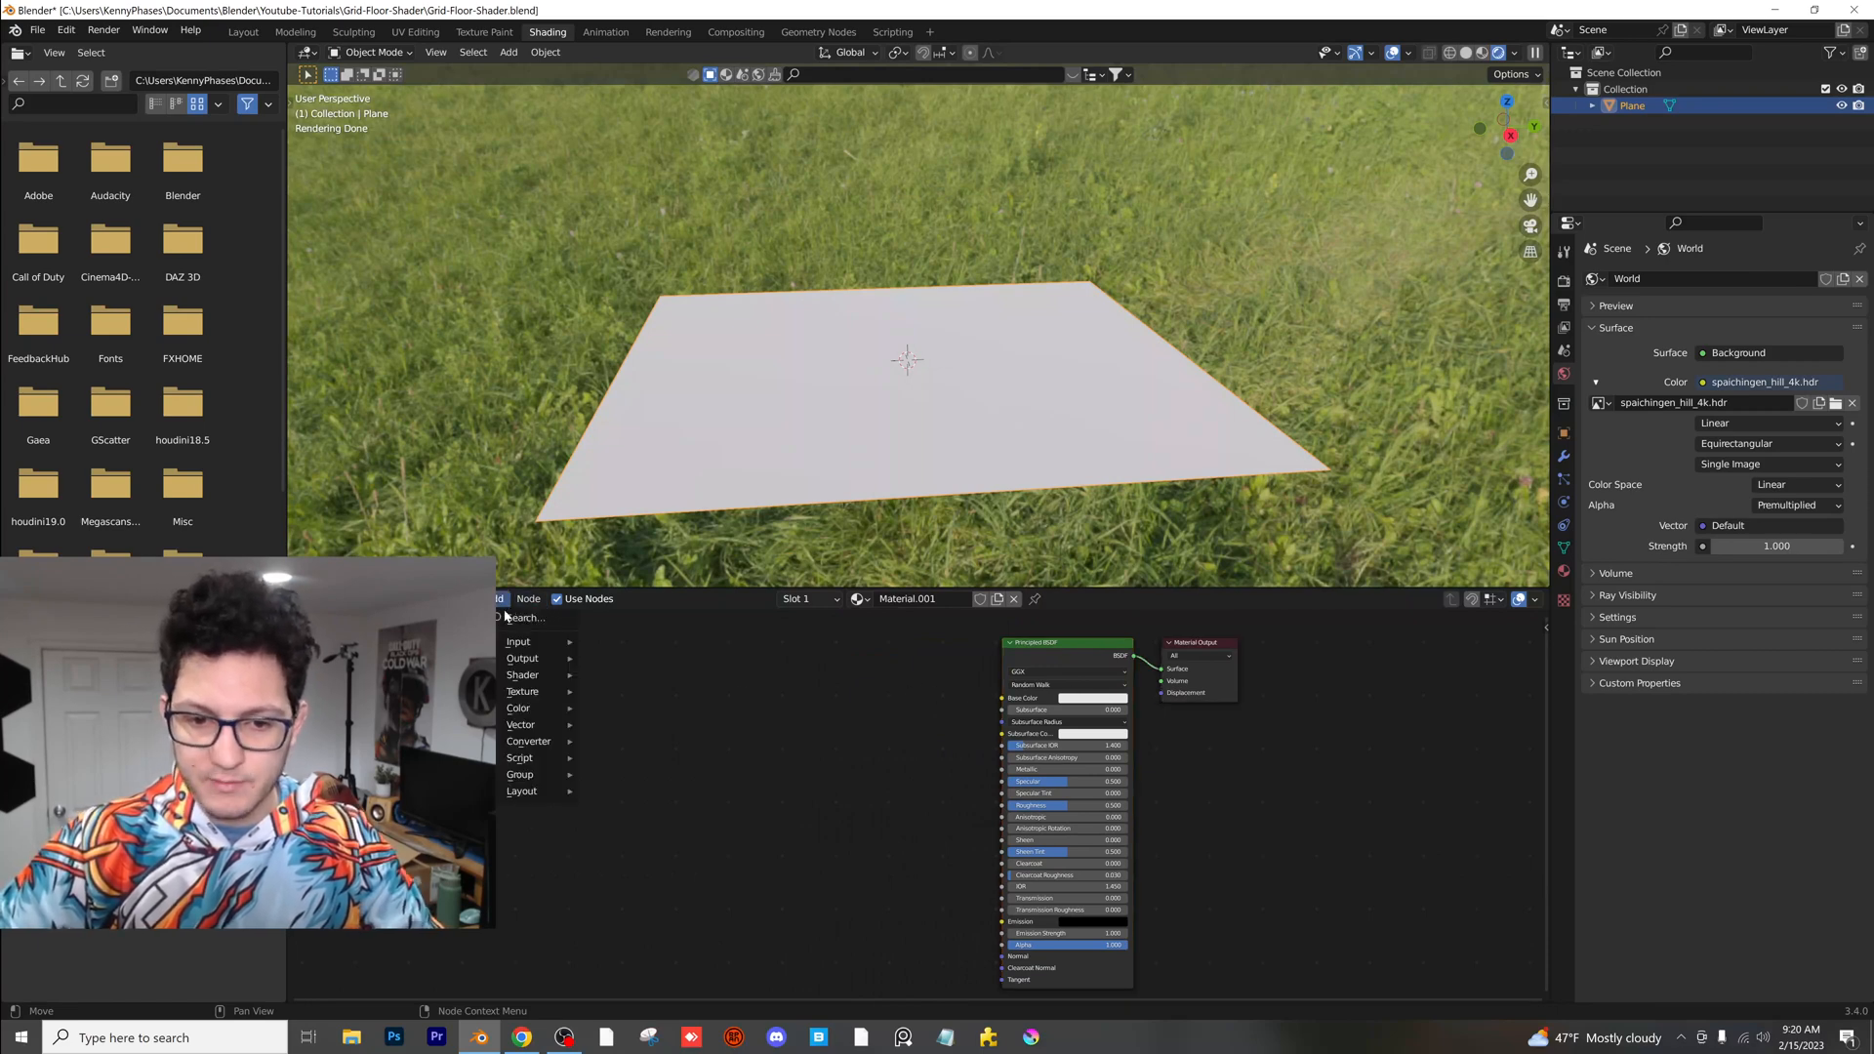
pyautogui.click(517, 616)
pyautogui.write('brick')
pyautogui.press('Return')
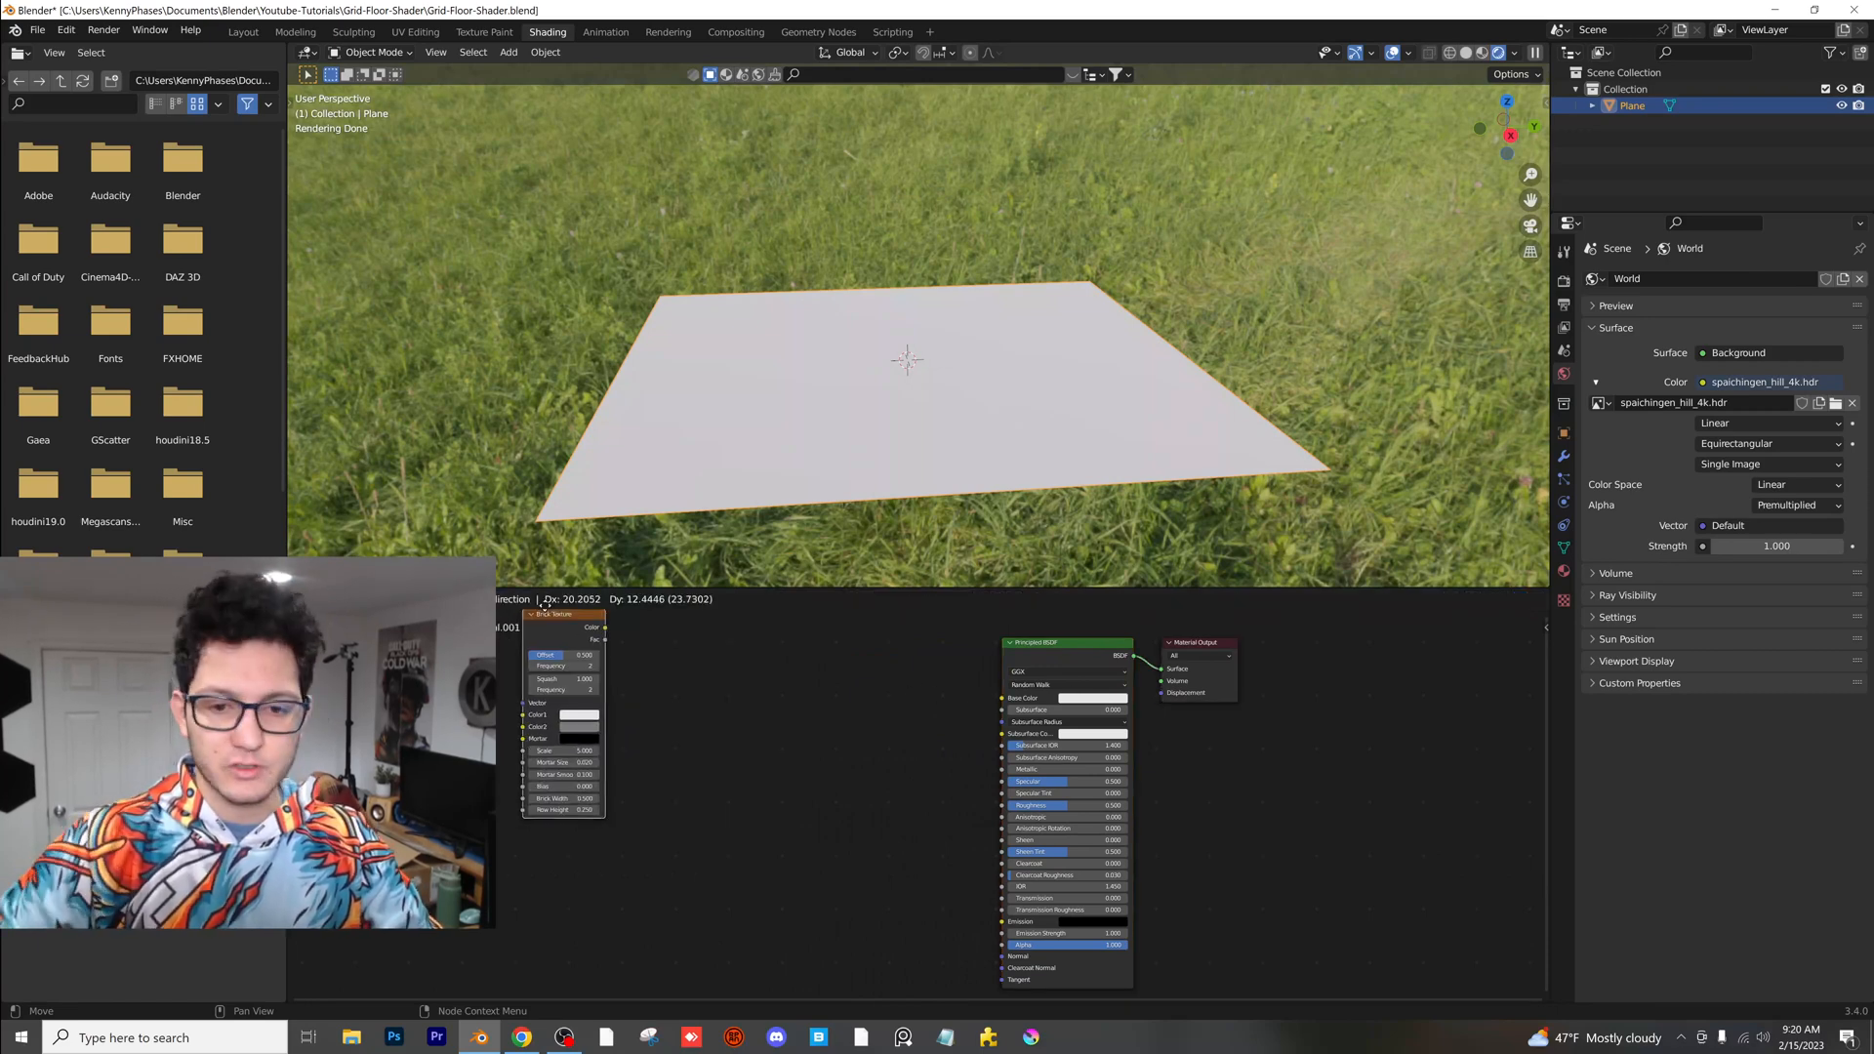
pyautogui.click(928, 694)
pyautogui.scroll(1, 937, 697)
pyautogui.scroll(1, 966, 703)
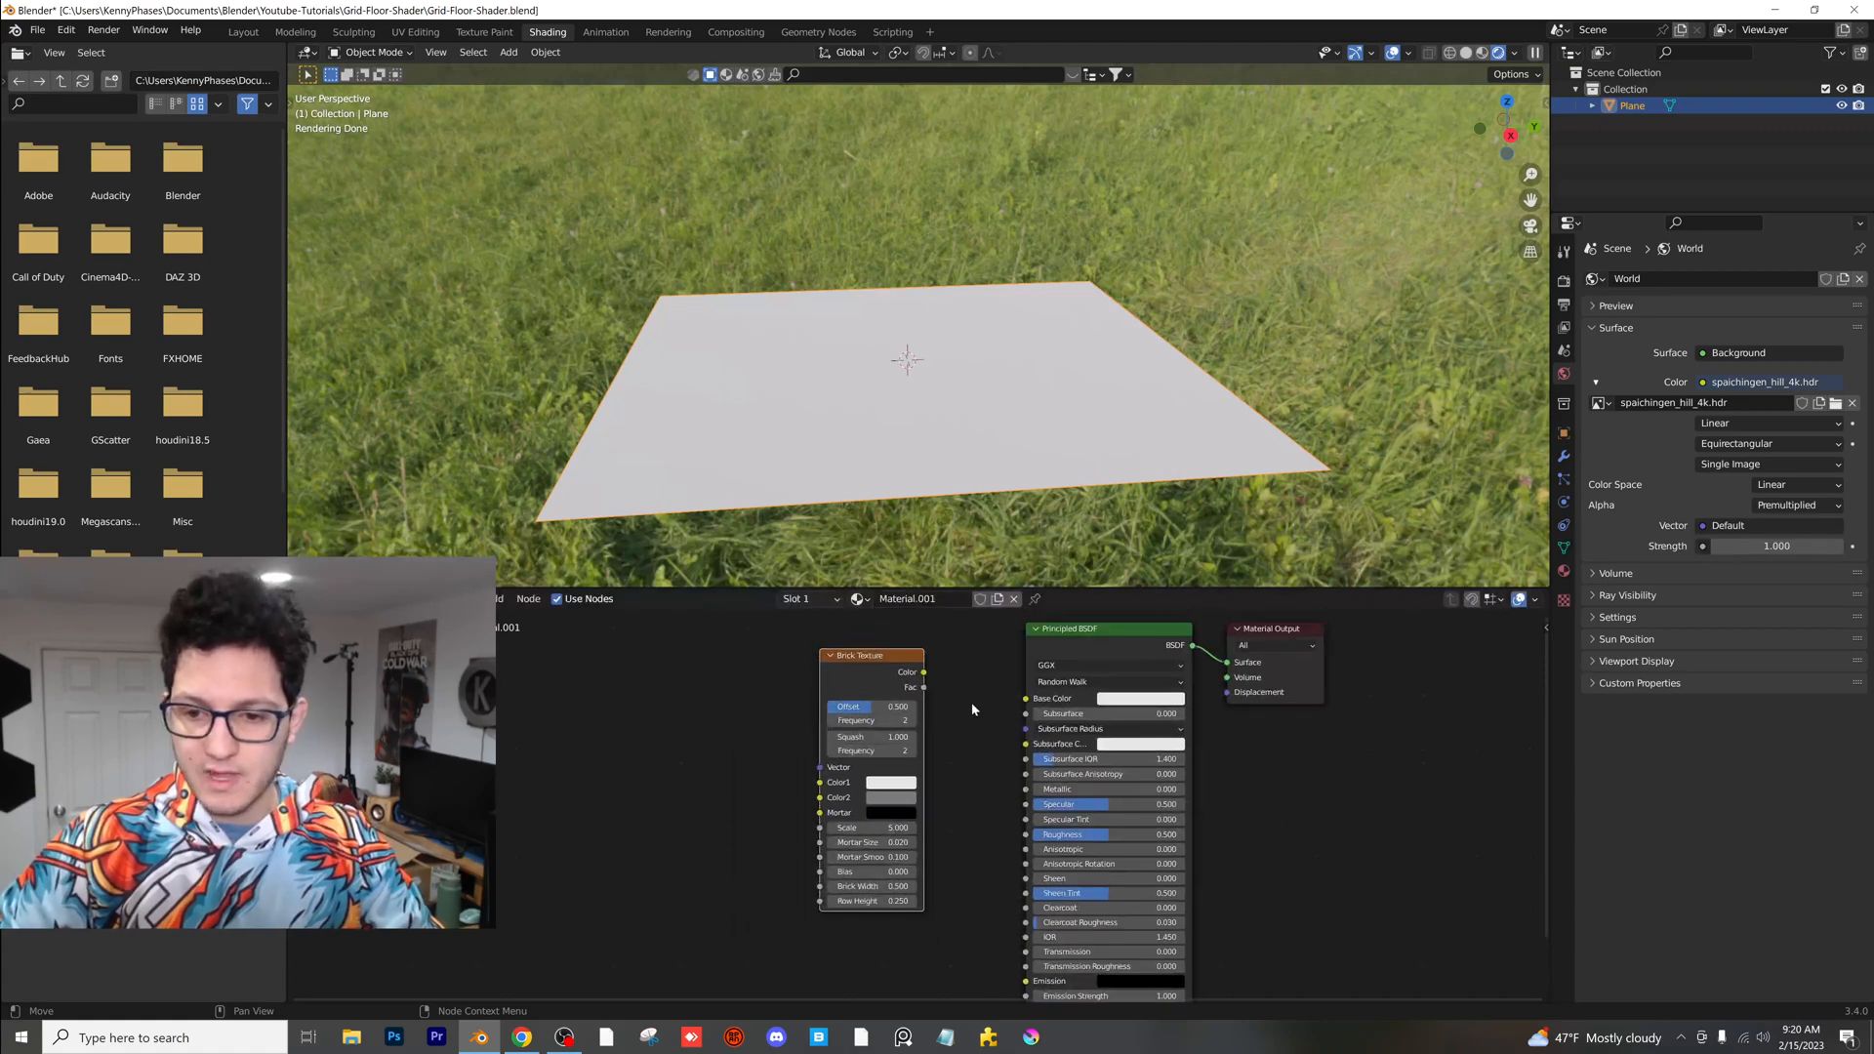
pyautogui.moveTo(885, 682); pyautogui.dragTo(1012, 710)
pyautogui.scroll(1, 772, 352)
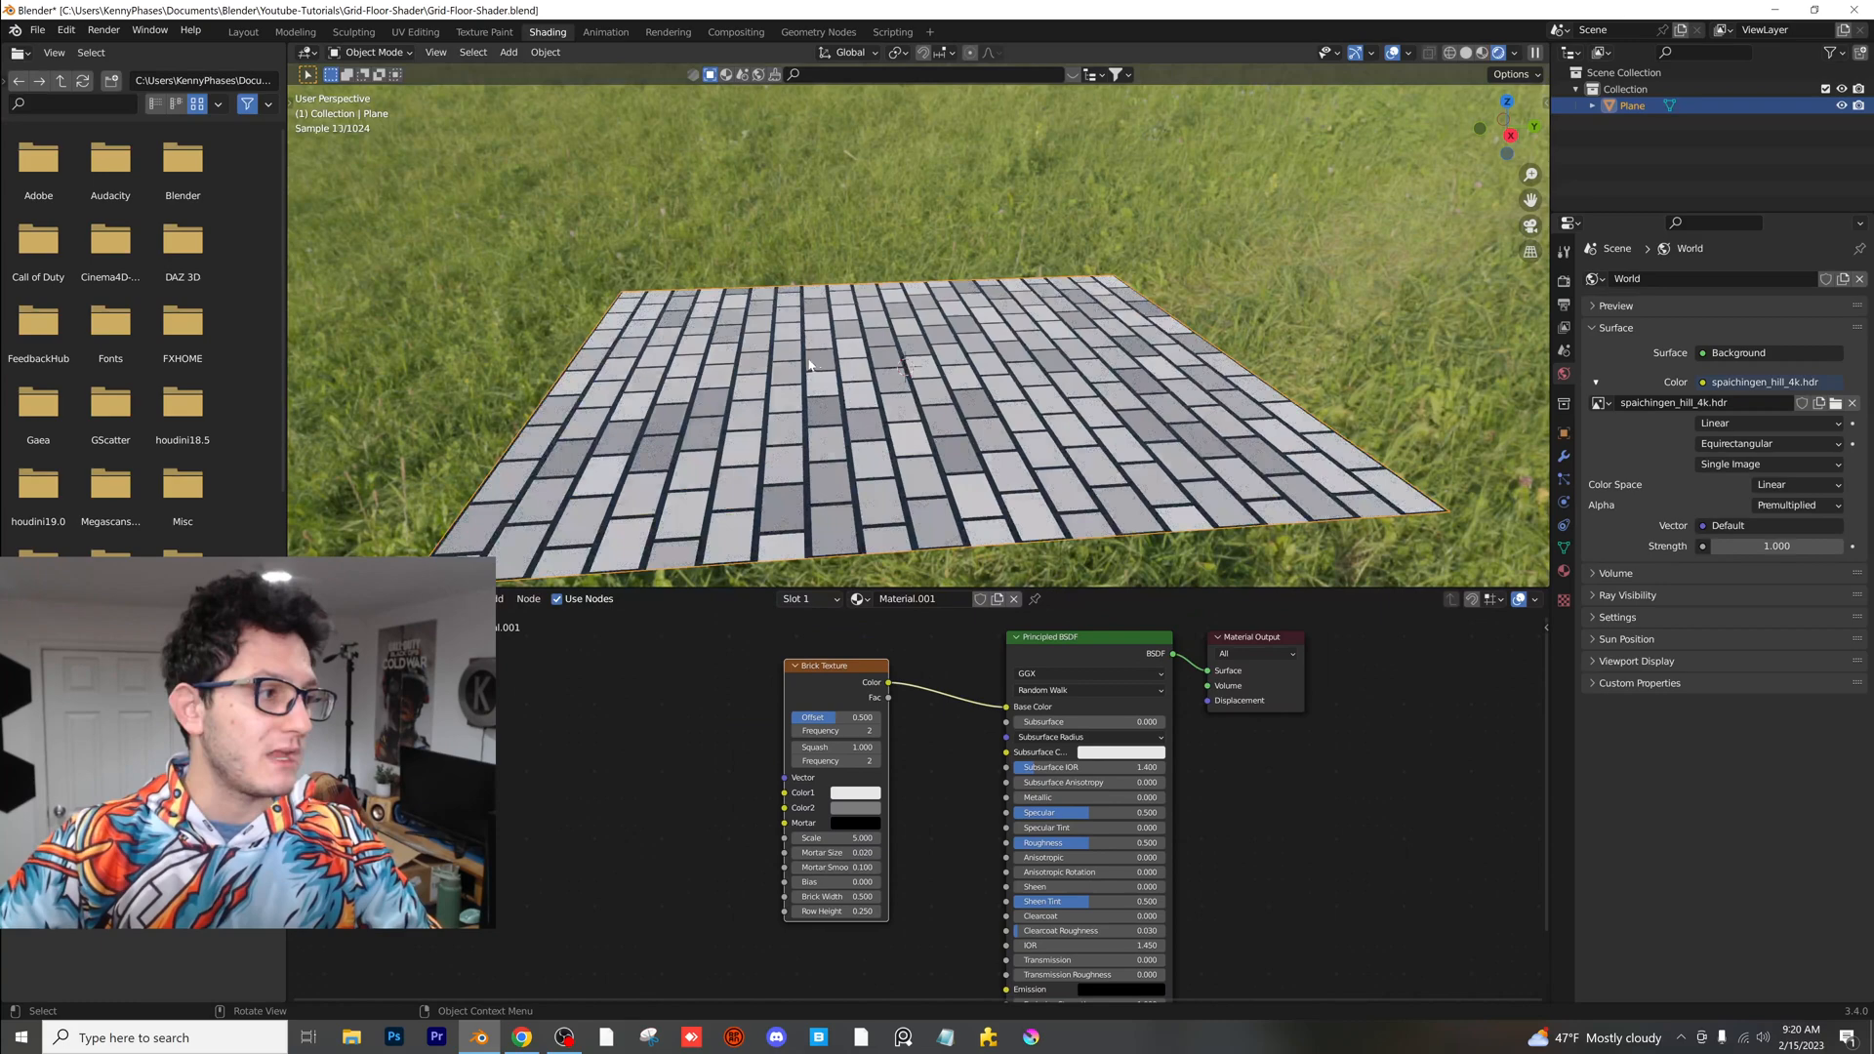
pyautogui.scroll(1, 818, 354)
# - Set the Brick Texture Offset to 0 and Brick Width to 0.2 for square, aligned tiles
pyautogui.moveTo(819, 354); pyautogui.dragTo(908, 364, button='middle')
pyautogui.scroll(1, 942, 367)
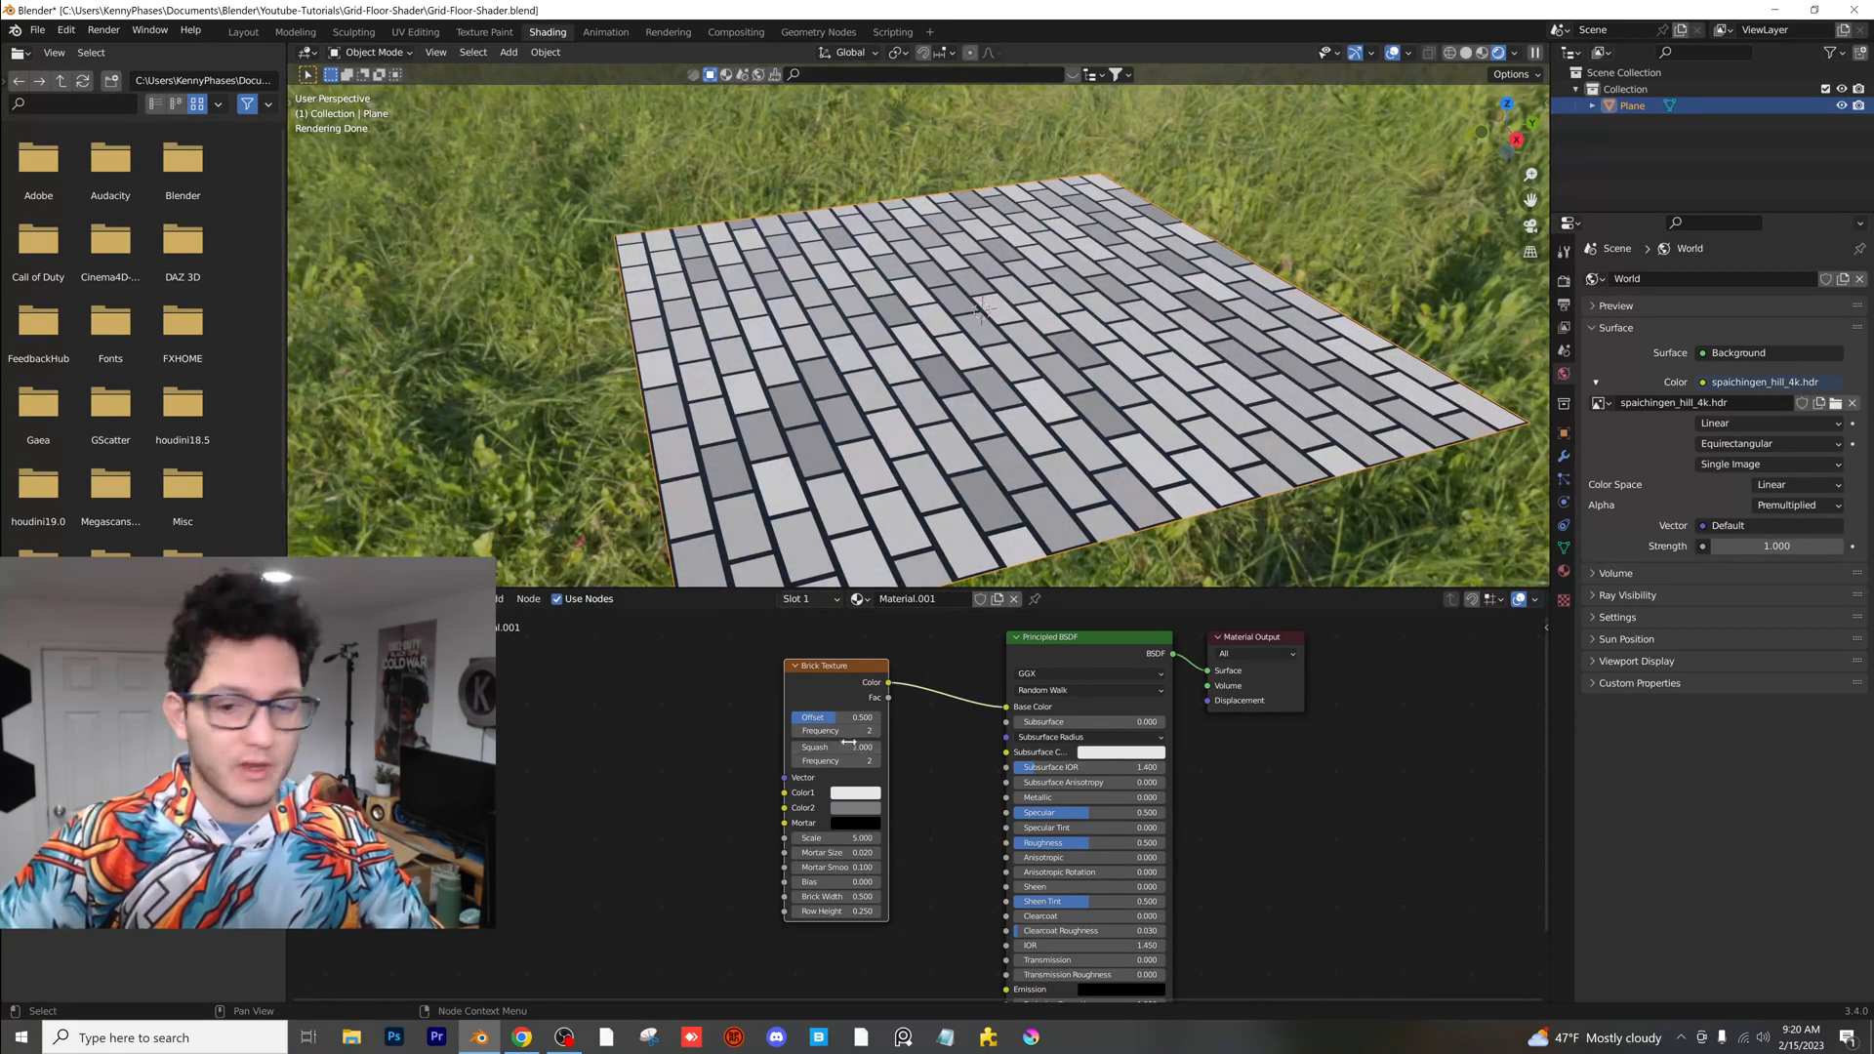
pyautogui.click(835, 717)
pyautogui.write('0')
pyautogui.press('Return')
pyautogui.scroll(1, 909, 859)
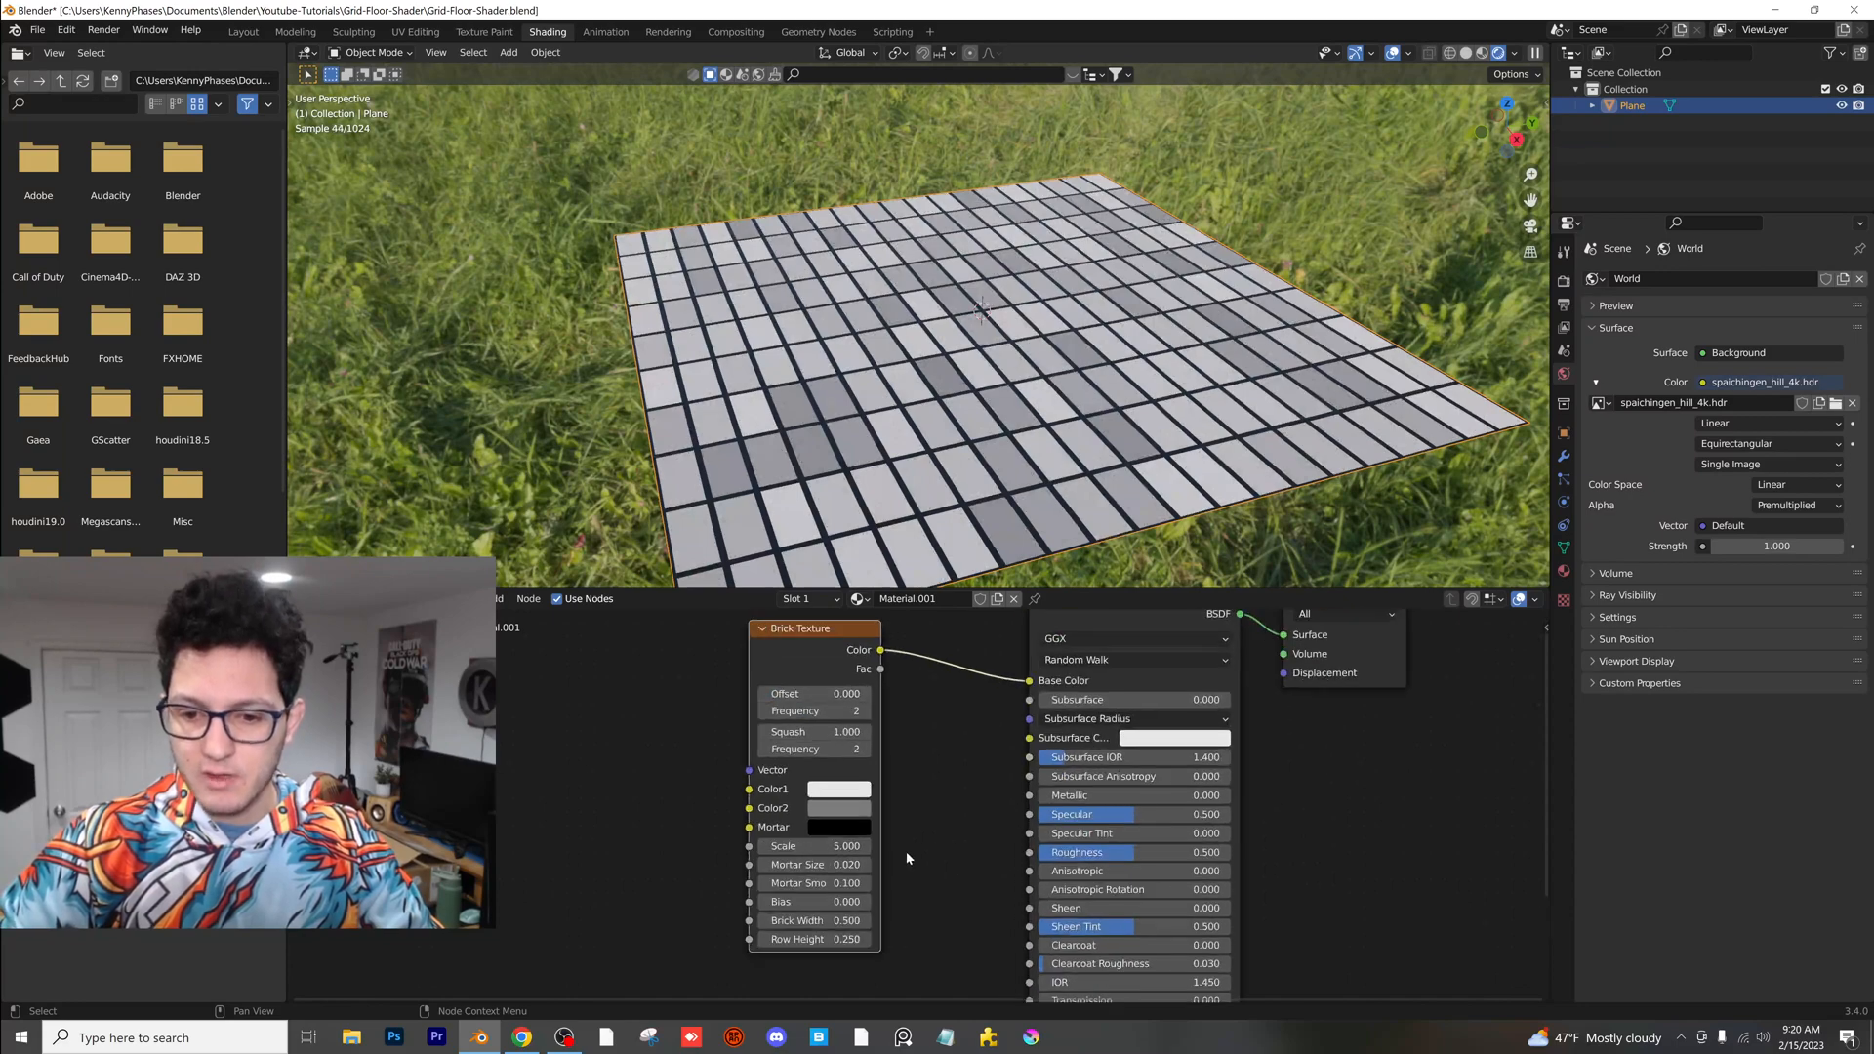
pyautogui.scroll(2, 908, 859)
pyautogui.moveTo(967, 789); pyautogui.dragTo(978, 789)
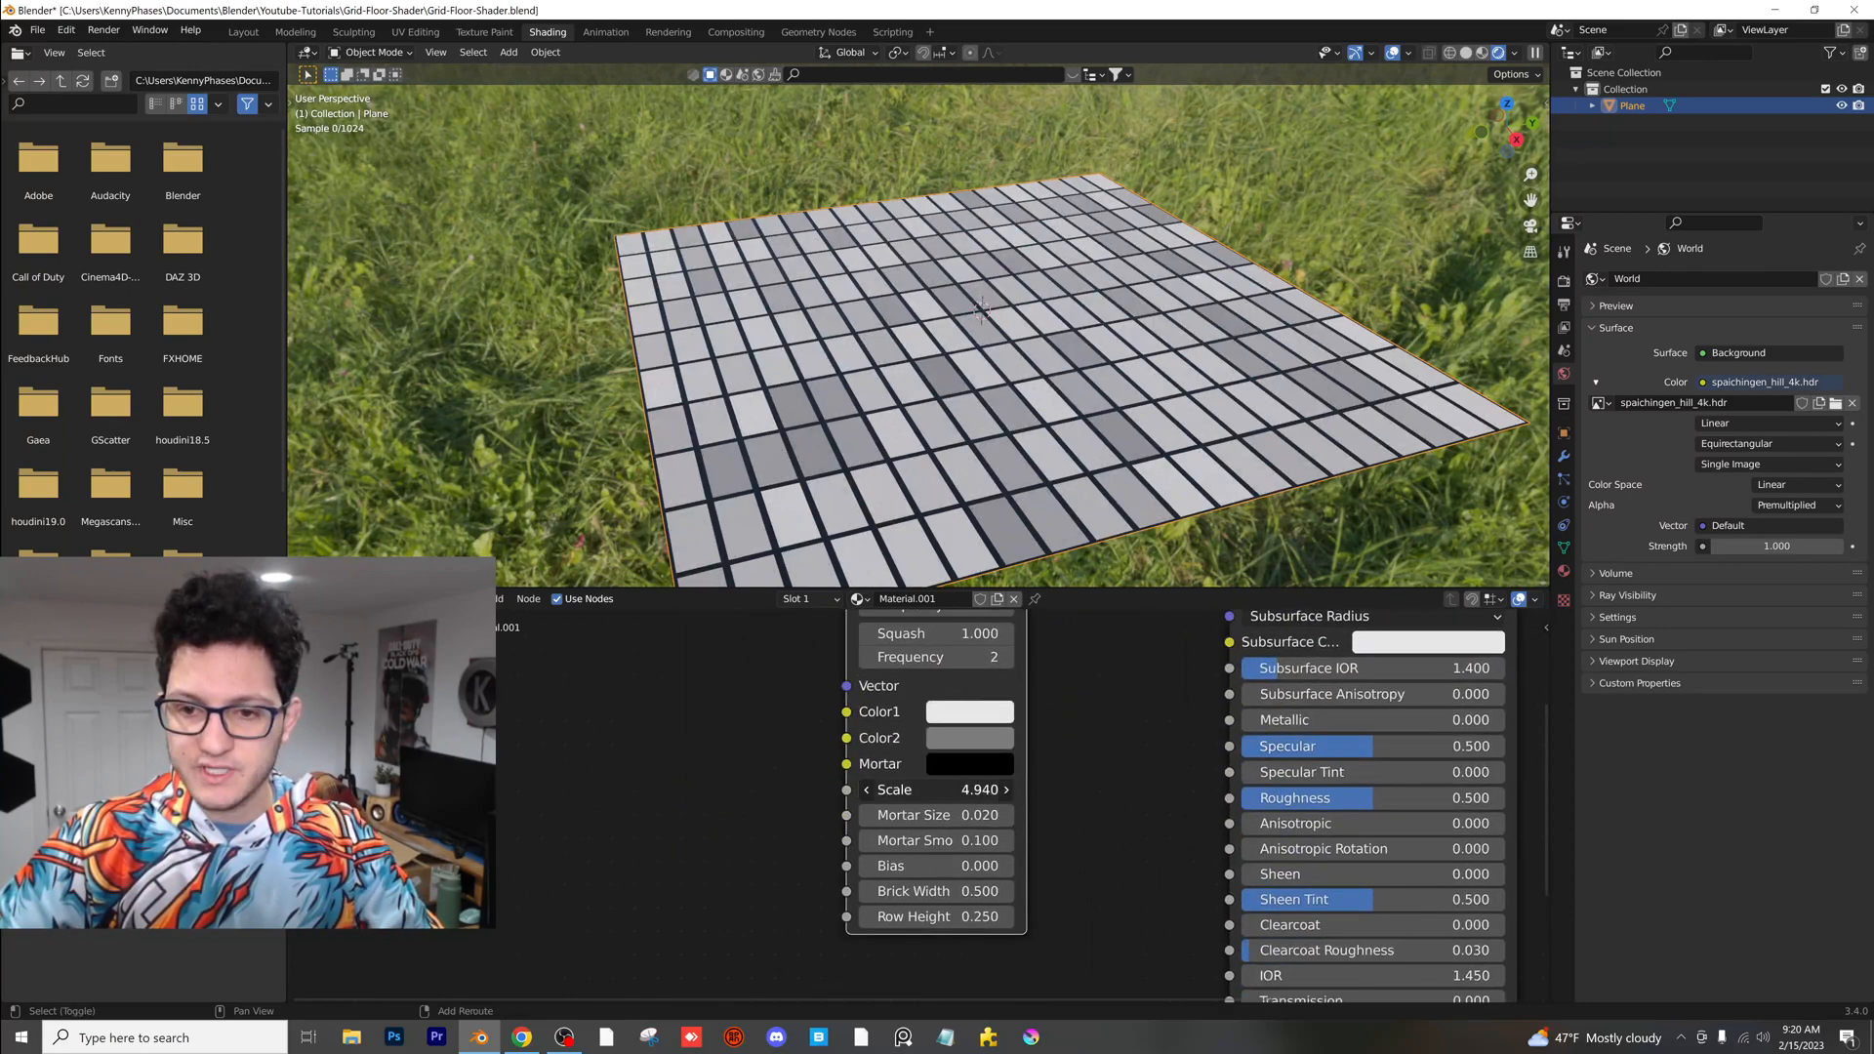
pyautogui.click(953, 891)
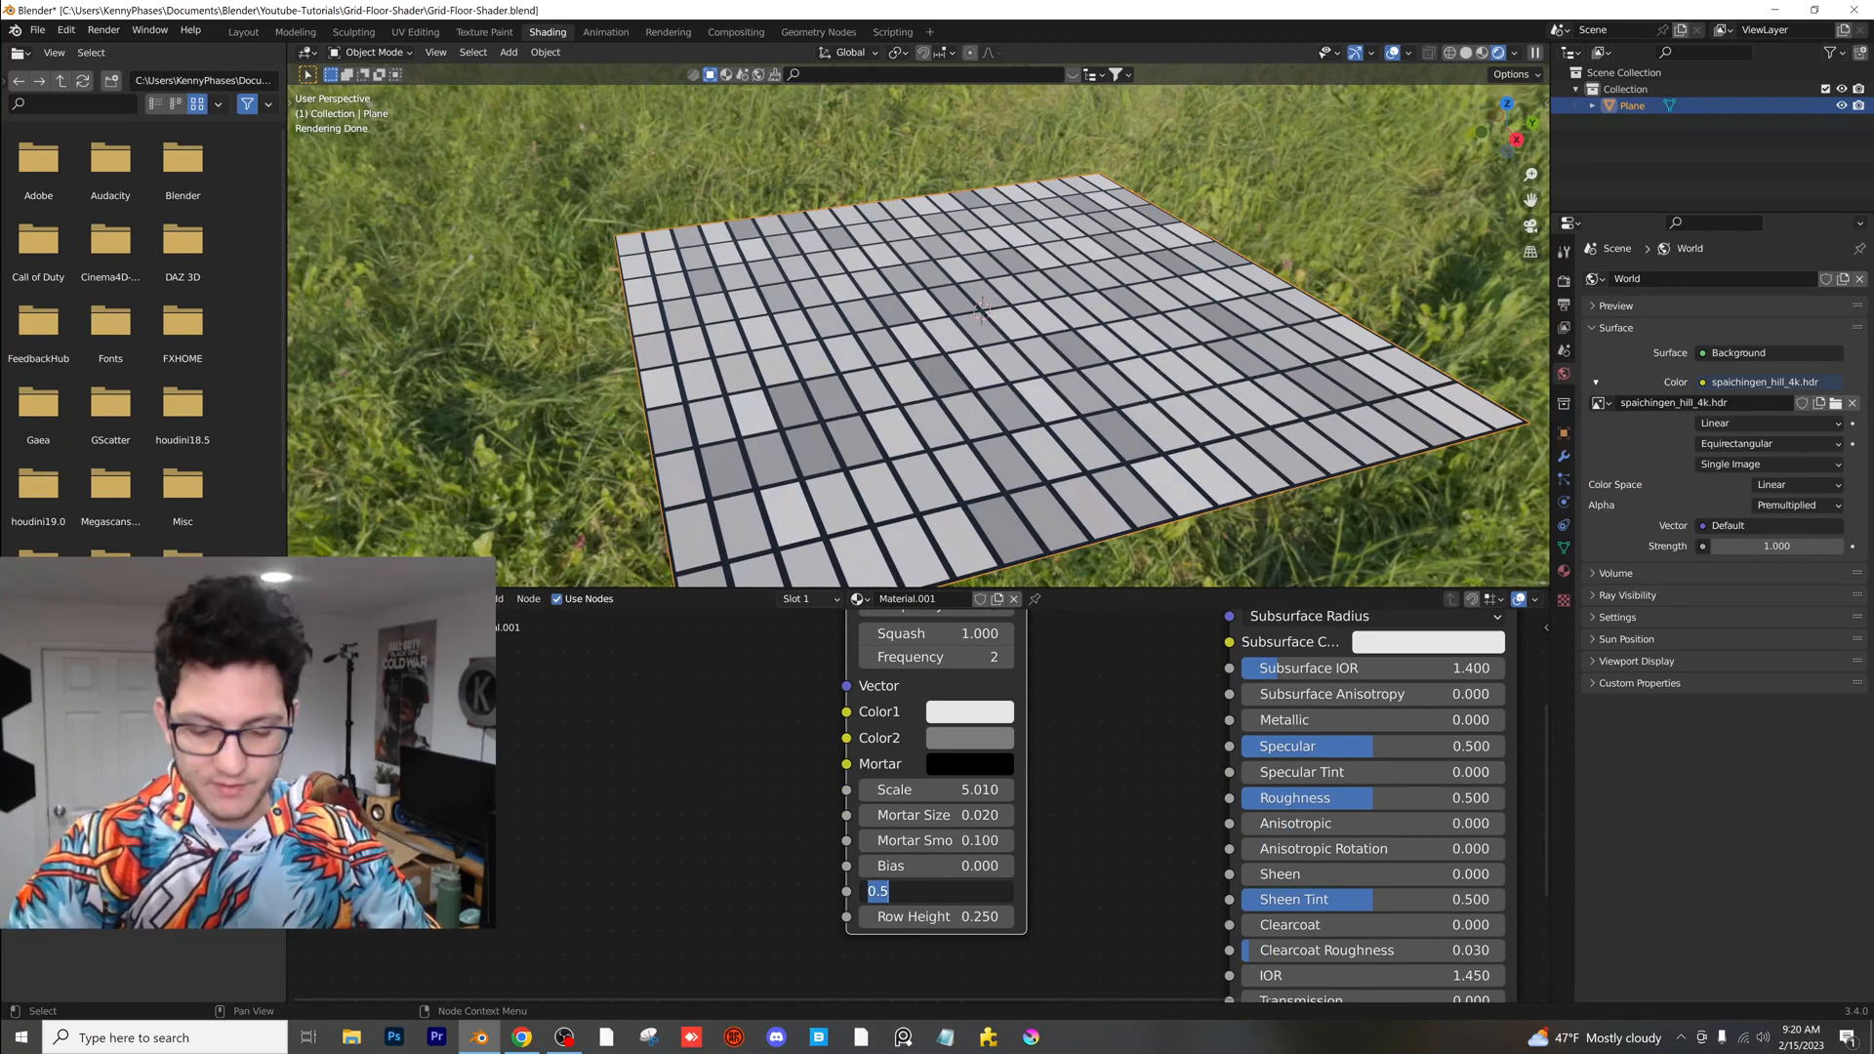
pyautogui.write('0.2')
pyautogui.press('Return')
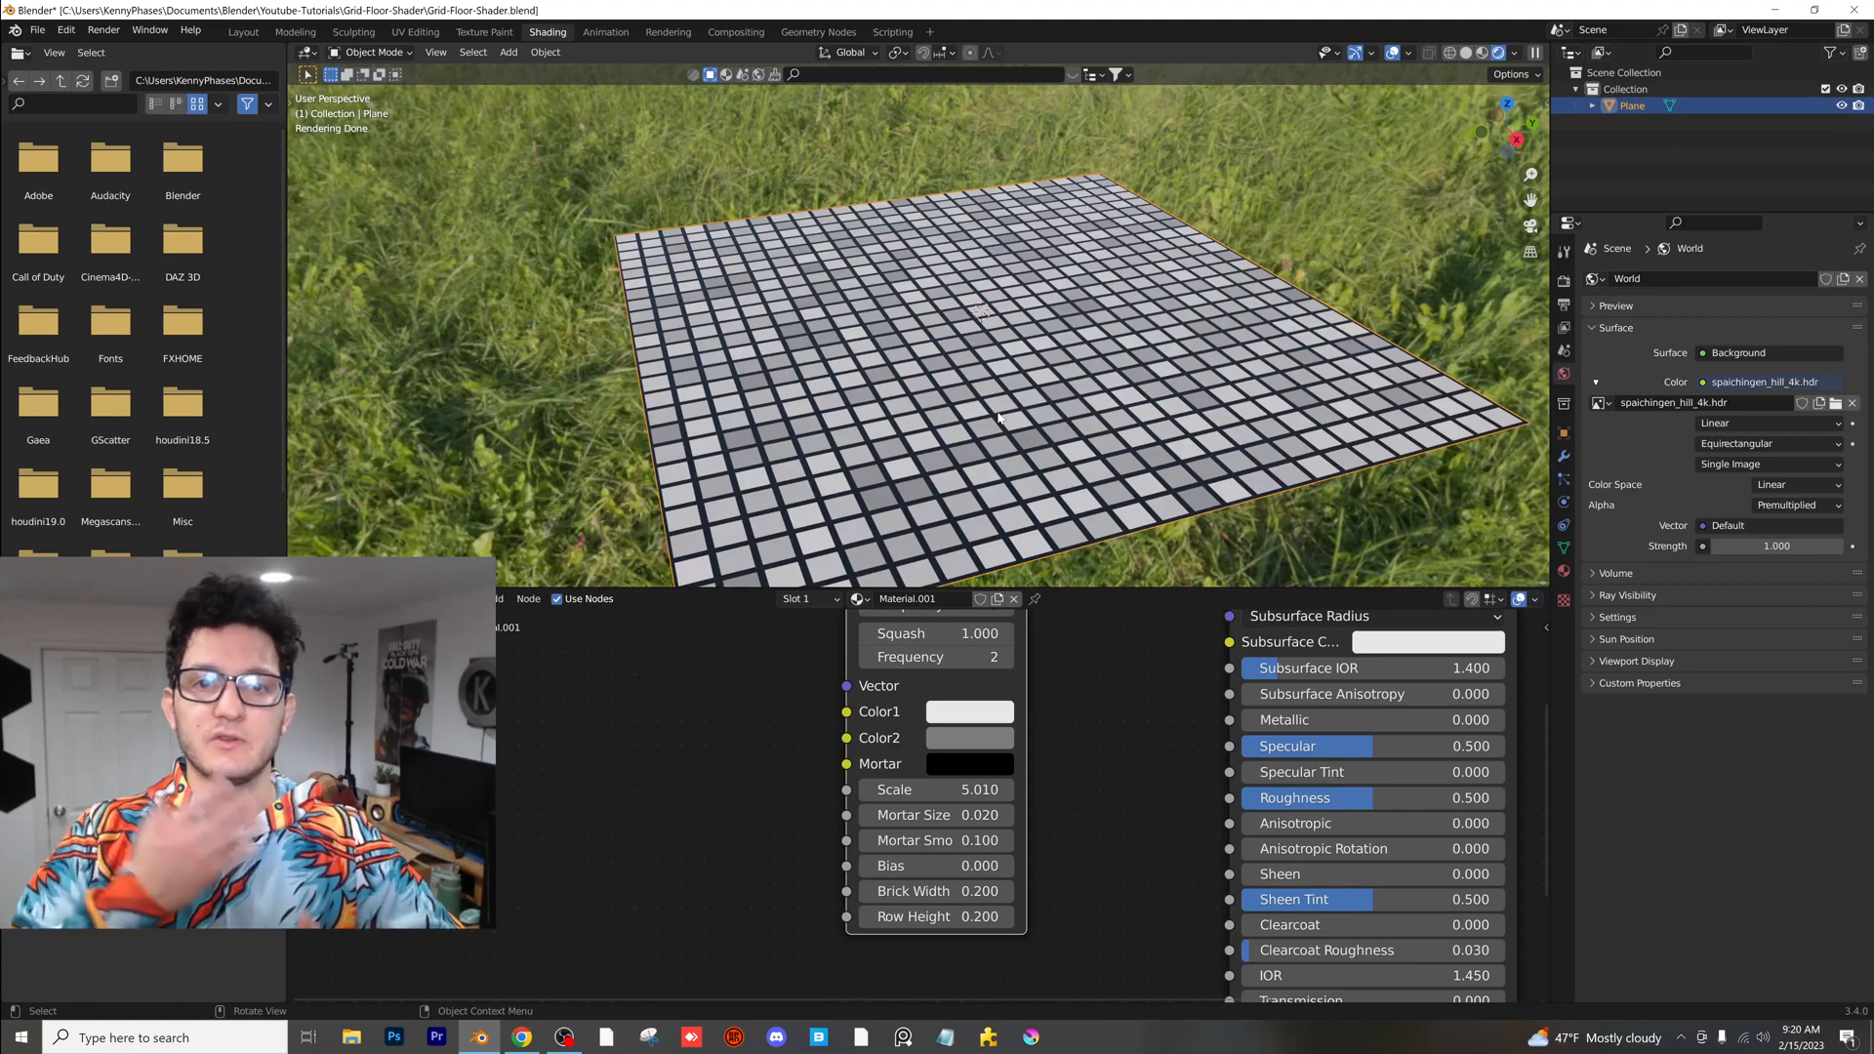
# - Make Color1 a dark green and copy it to Color2 and Mortar
pyautogui.click(983, 712)
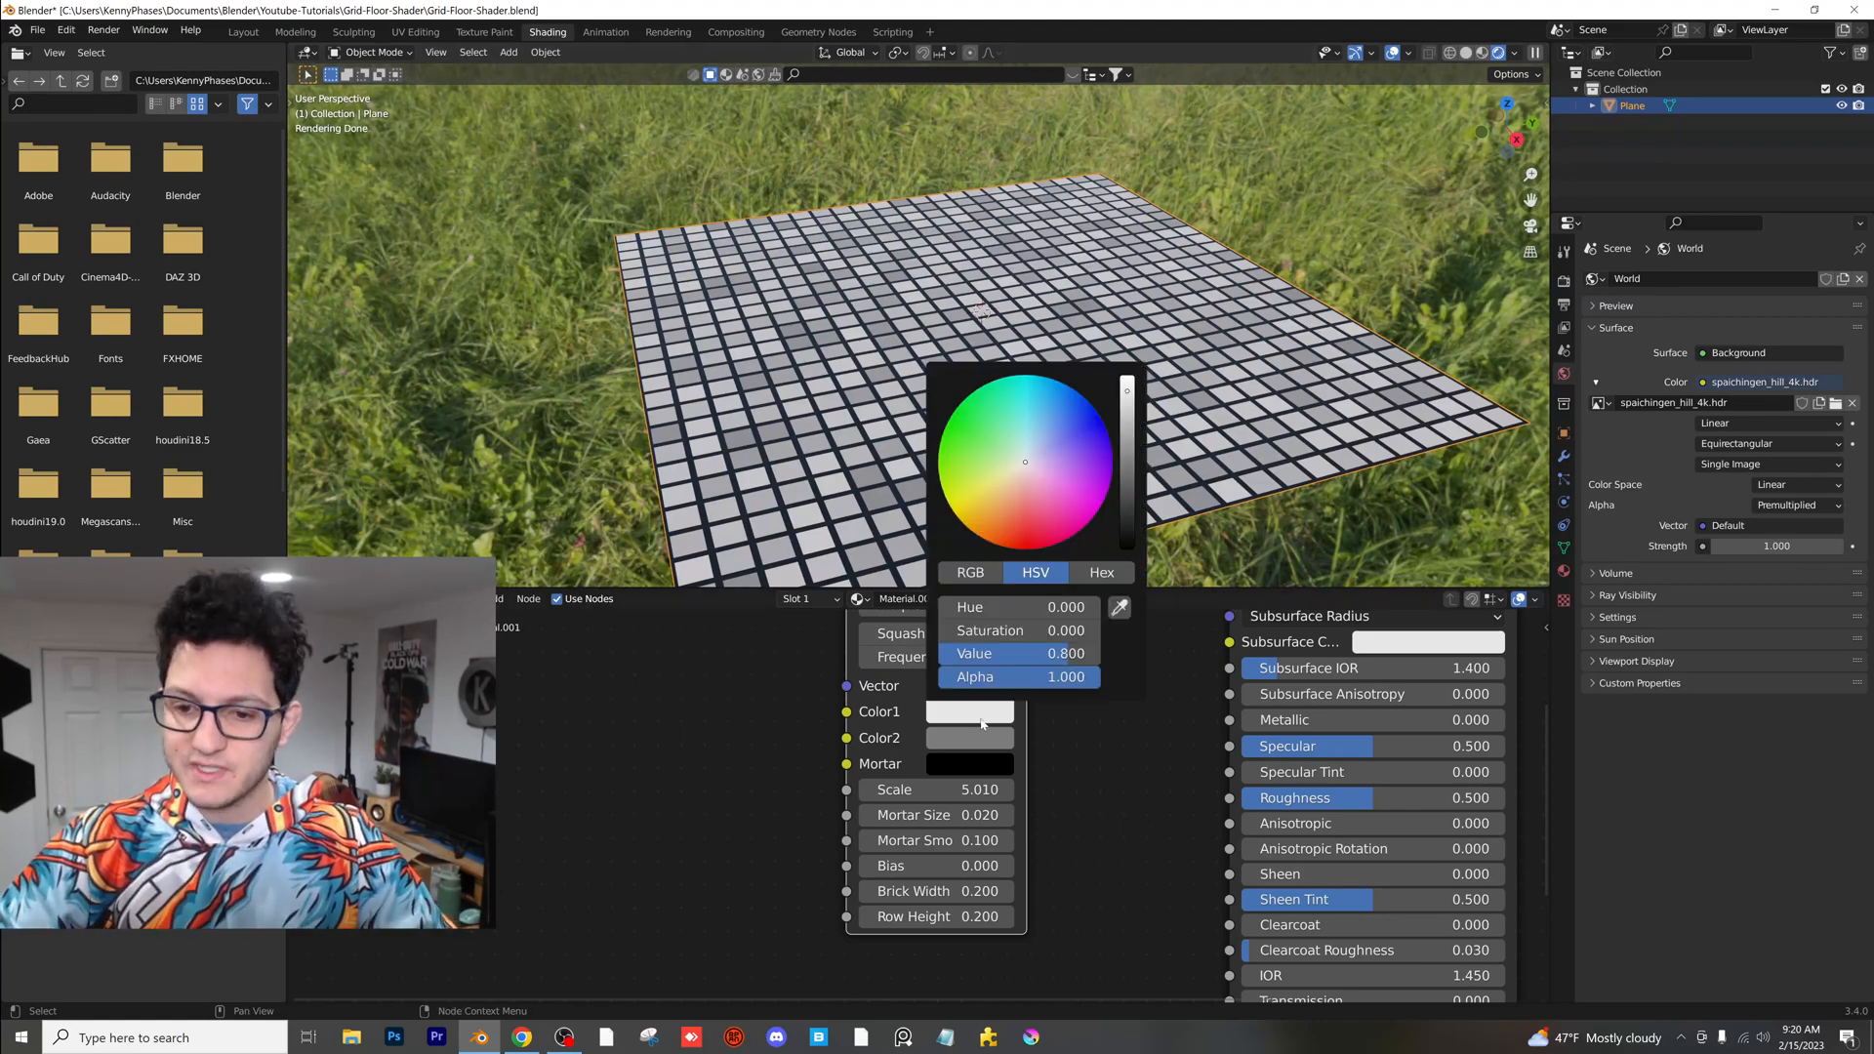
pyautogui.moveTo(1011, 417); pyautogui.dragTo(939, 449)
pyautogui.moveTo(1126, 395); pyautogui.dragTo(1127, 459)
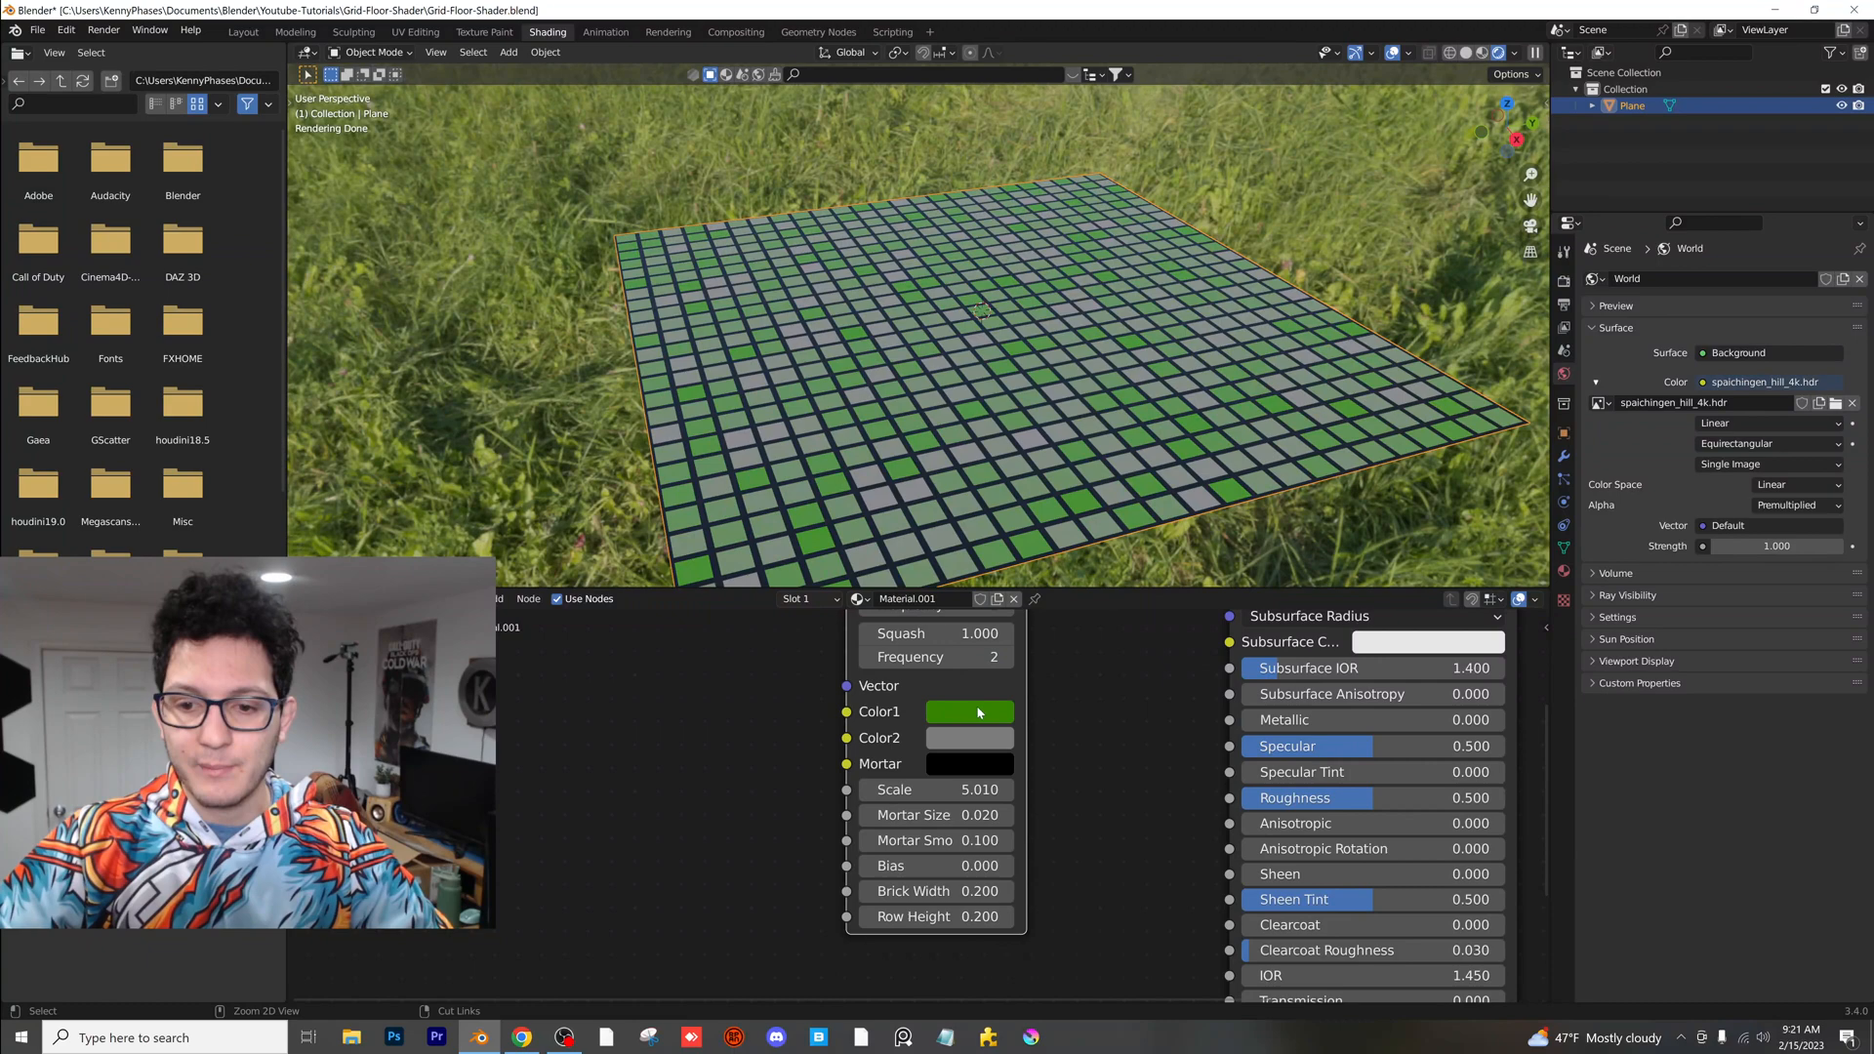
pyautogui.hotkey('ctrl', 'v')
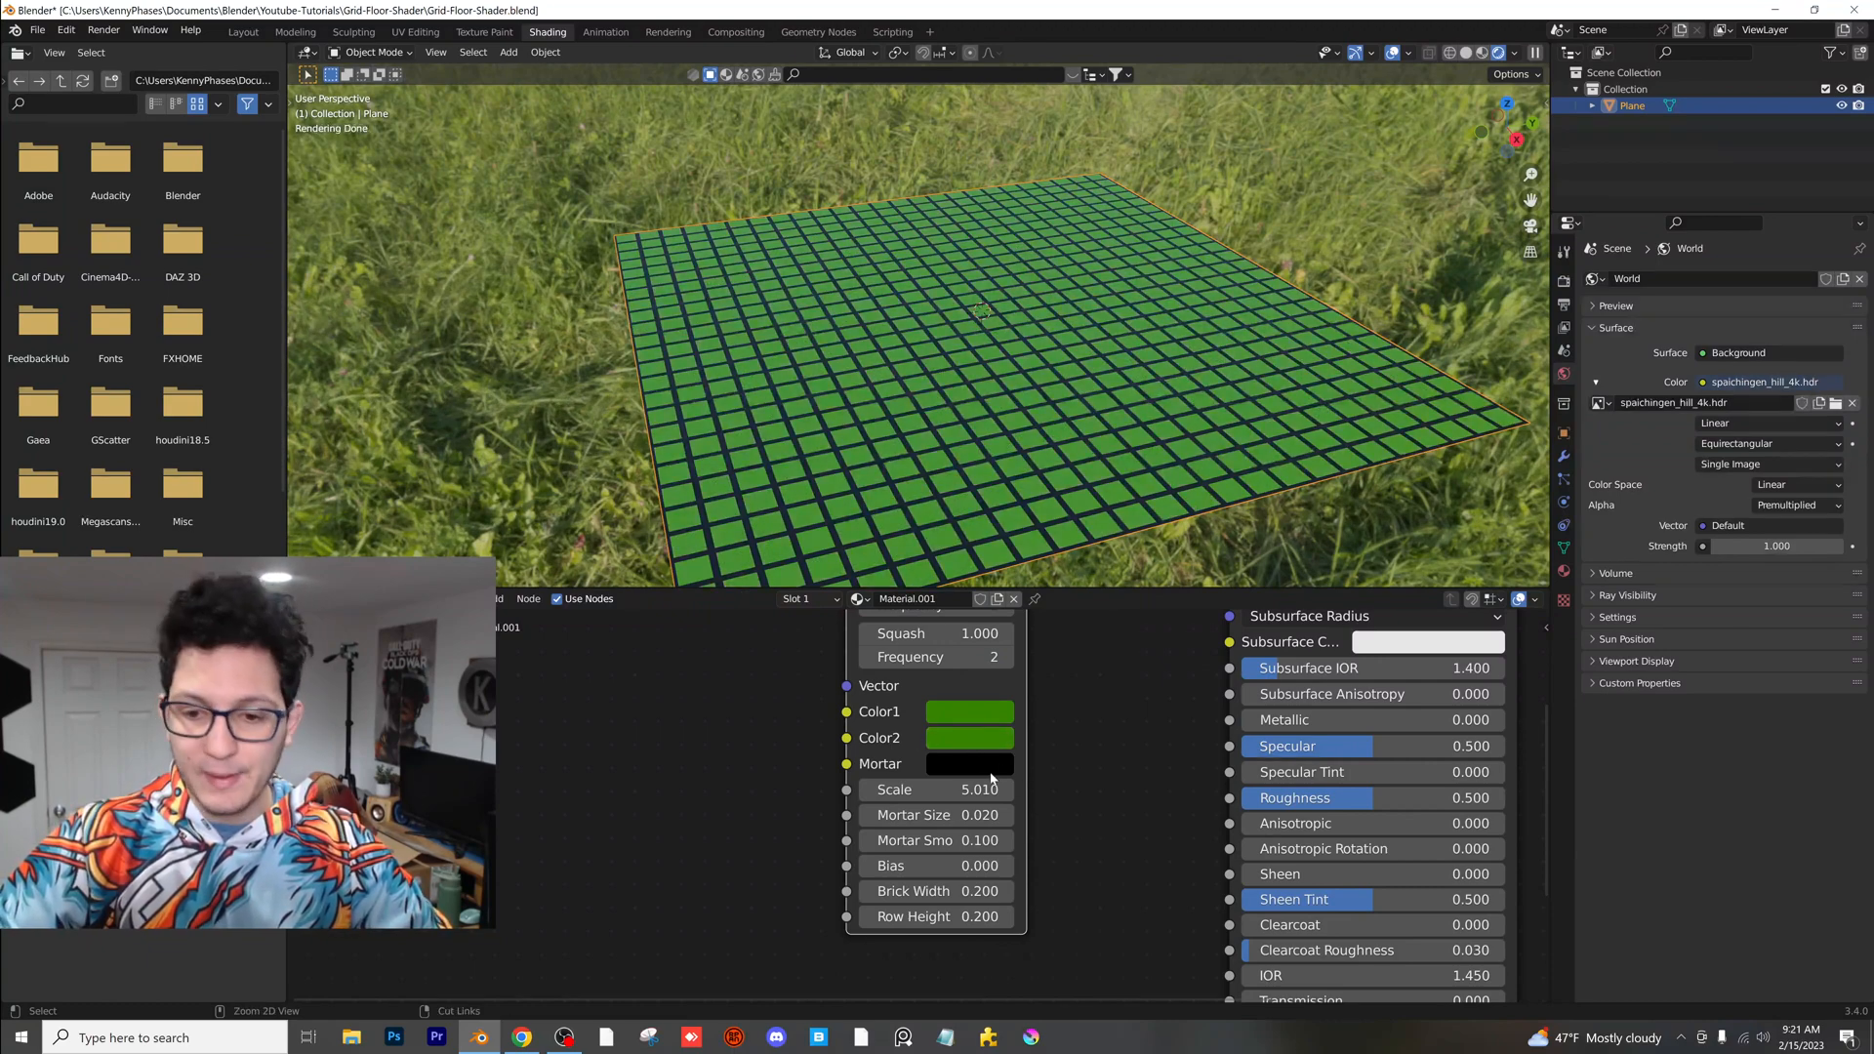
pyautogui.hotkey('ctrl', 'v')
# - Lighten the Mortar green and set Mortar Size to 0.005 for thin grid lines
pyautogui.click(981, 770)
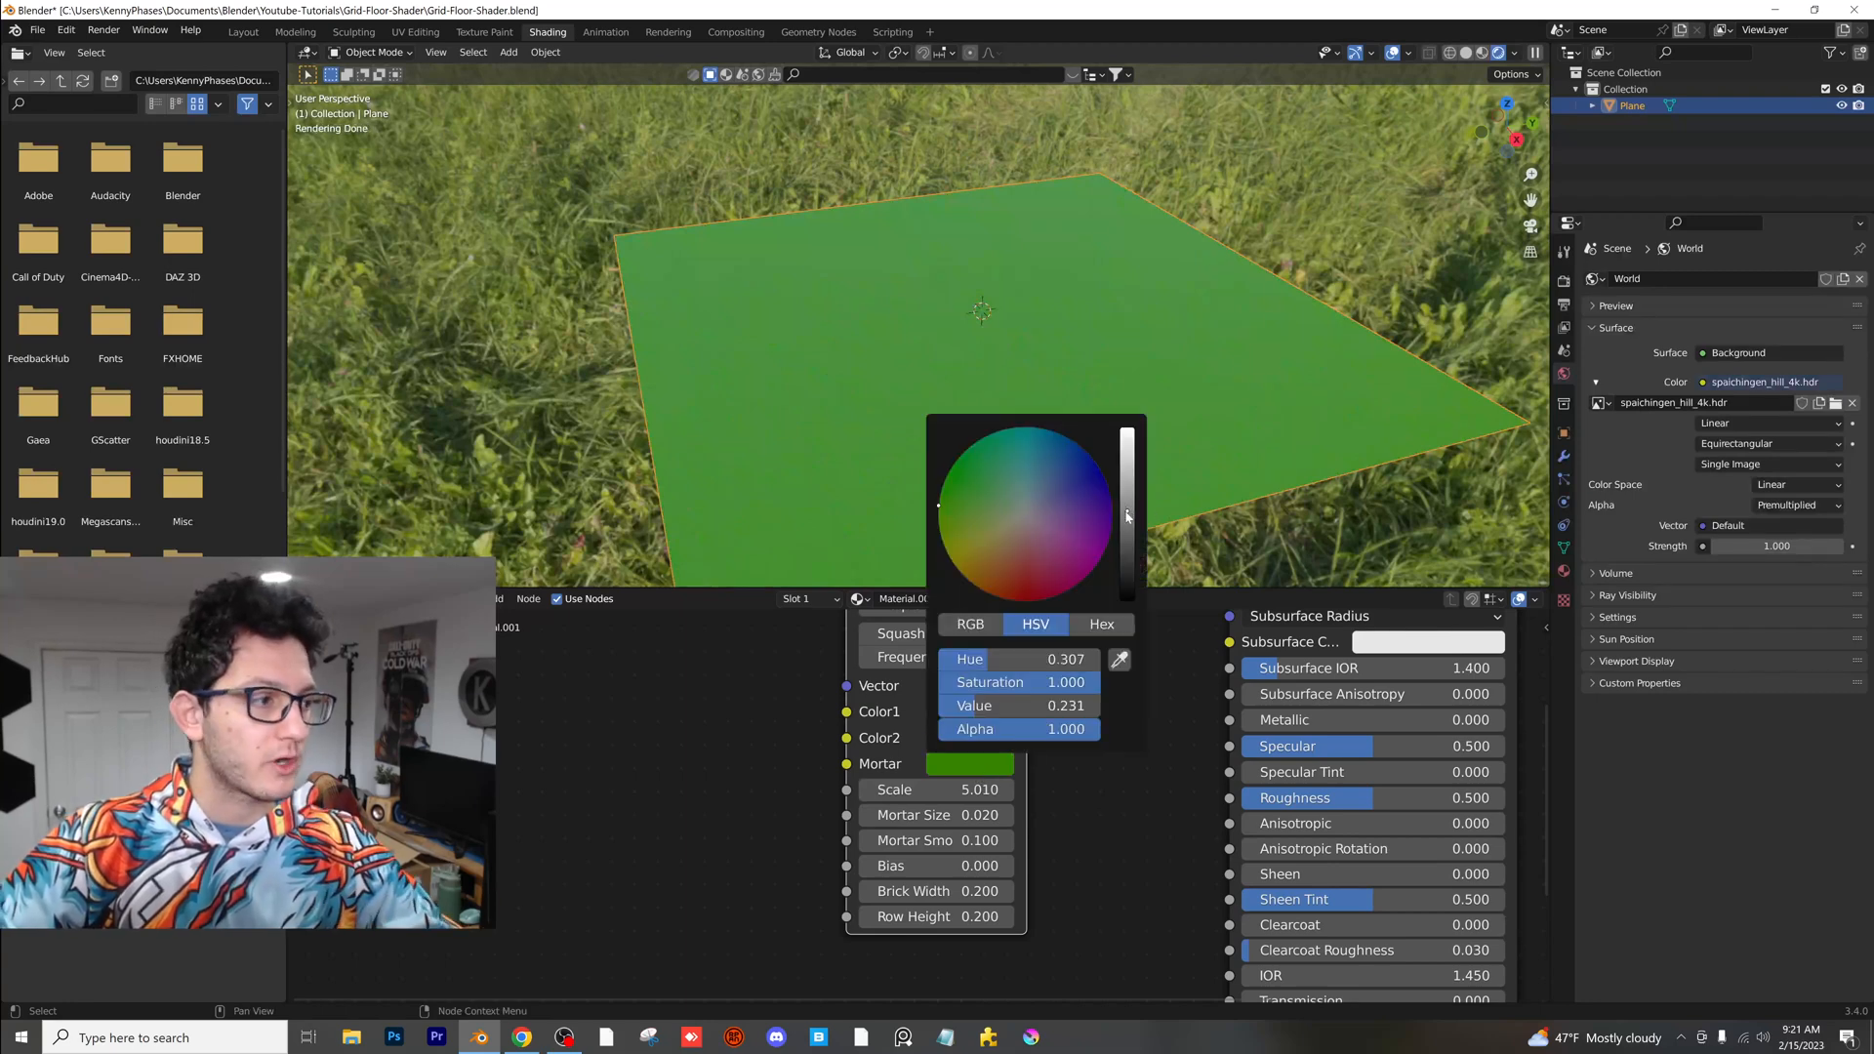
pyautogui.moveTo(1128, 516); pyautogui.dragTo(1127, 480)
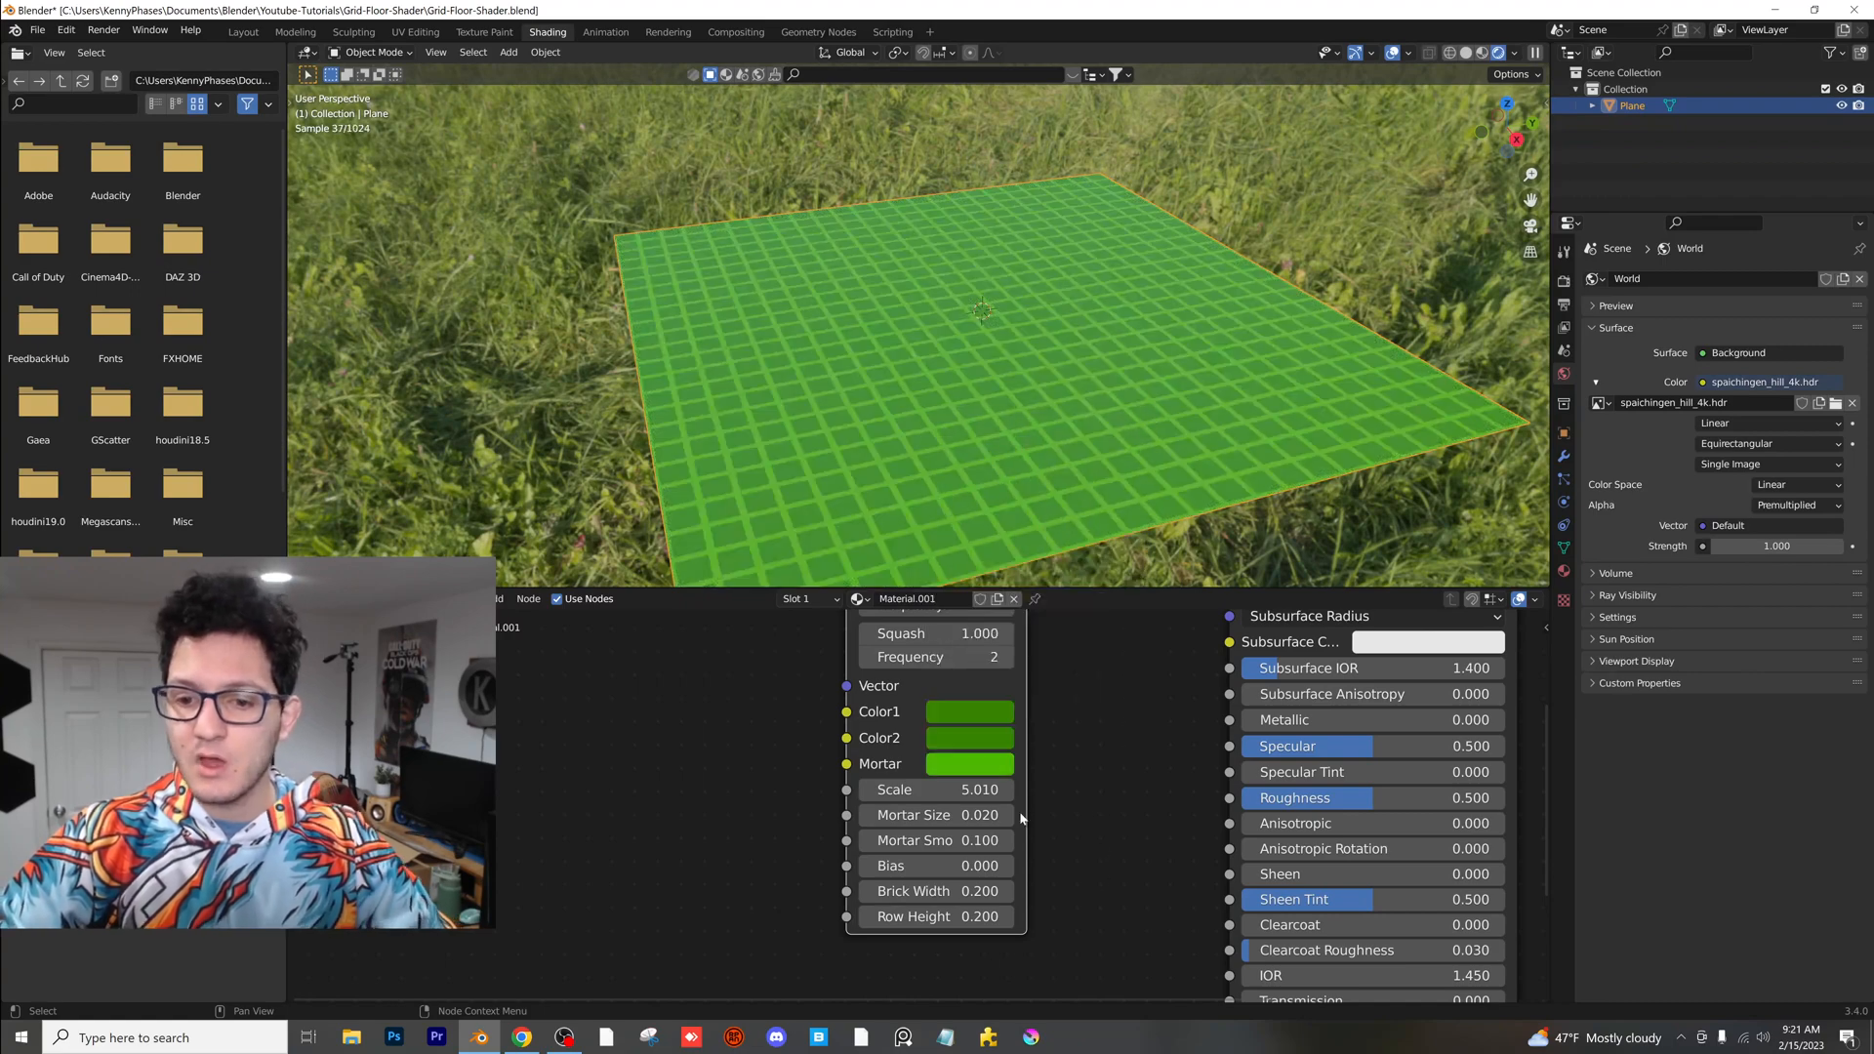
pyautogui.click(938, 815)
pyautogui.write('0.02')
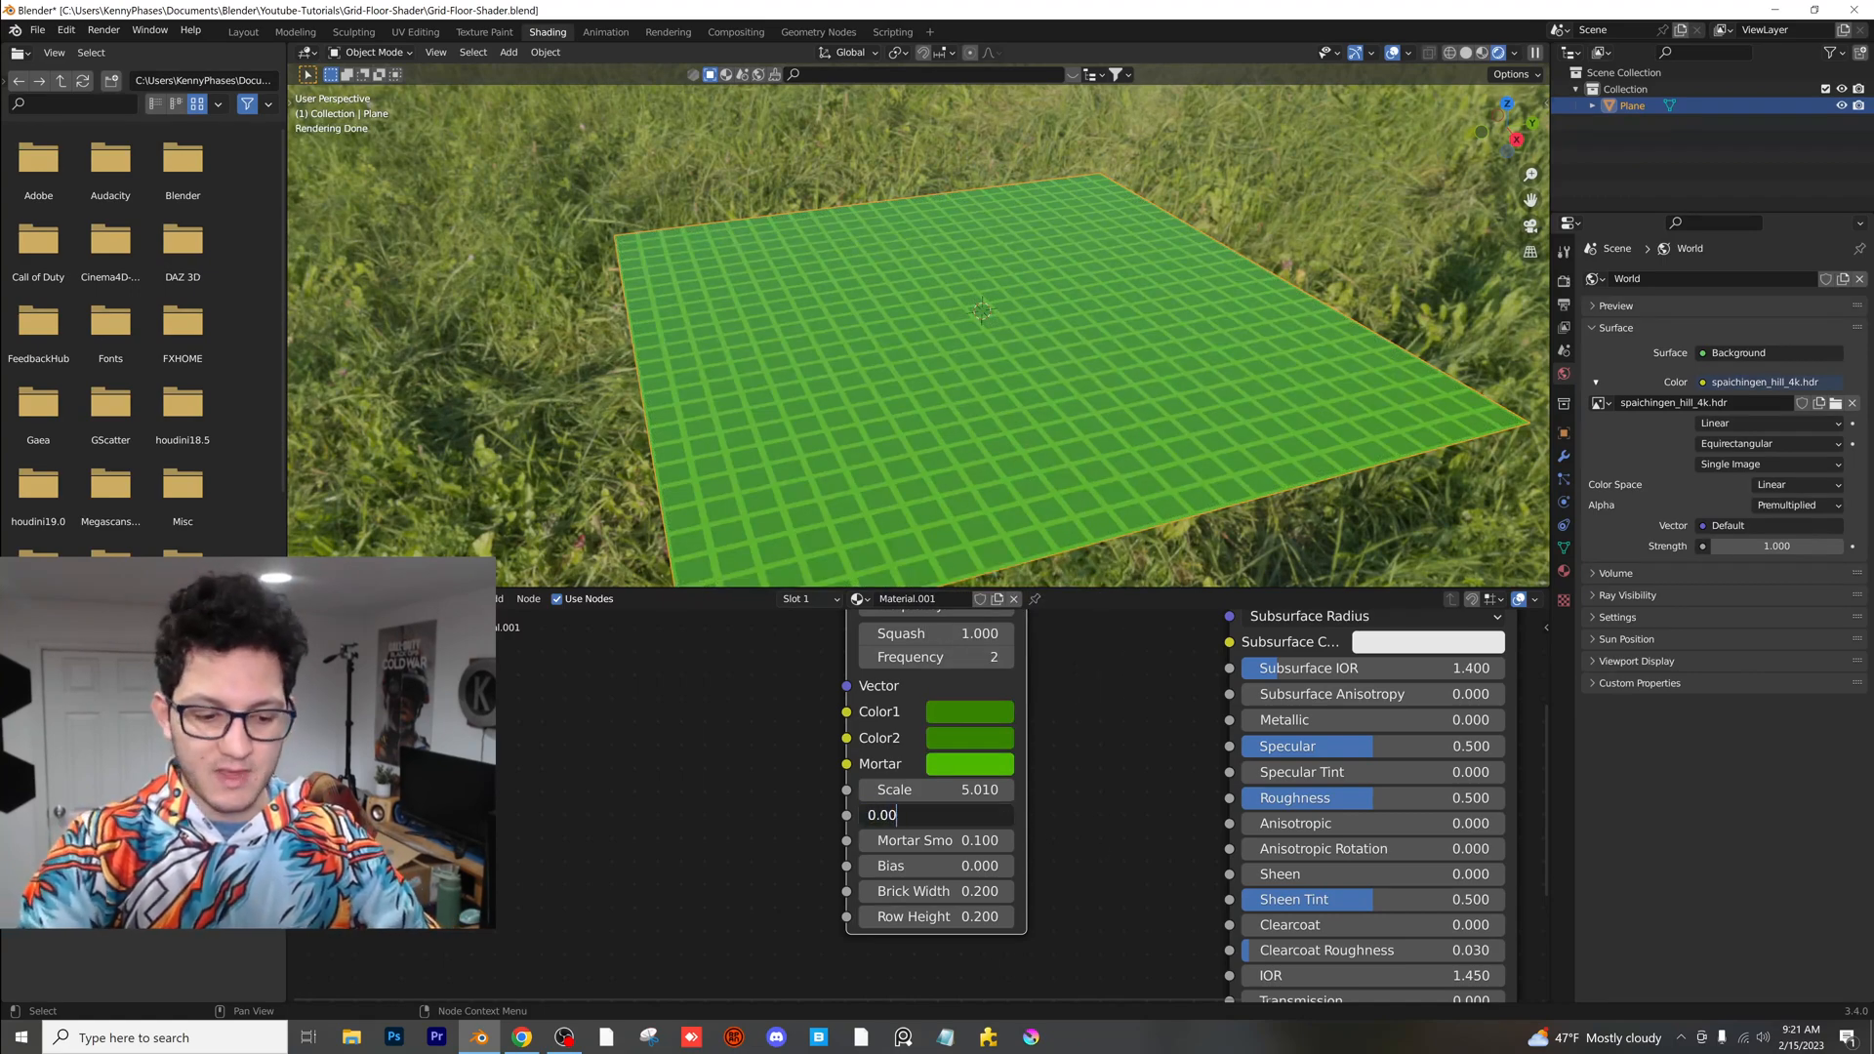
pyautogui.press('Return')
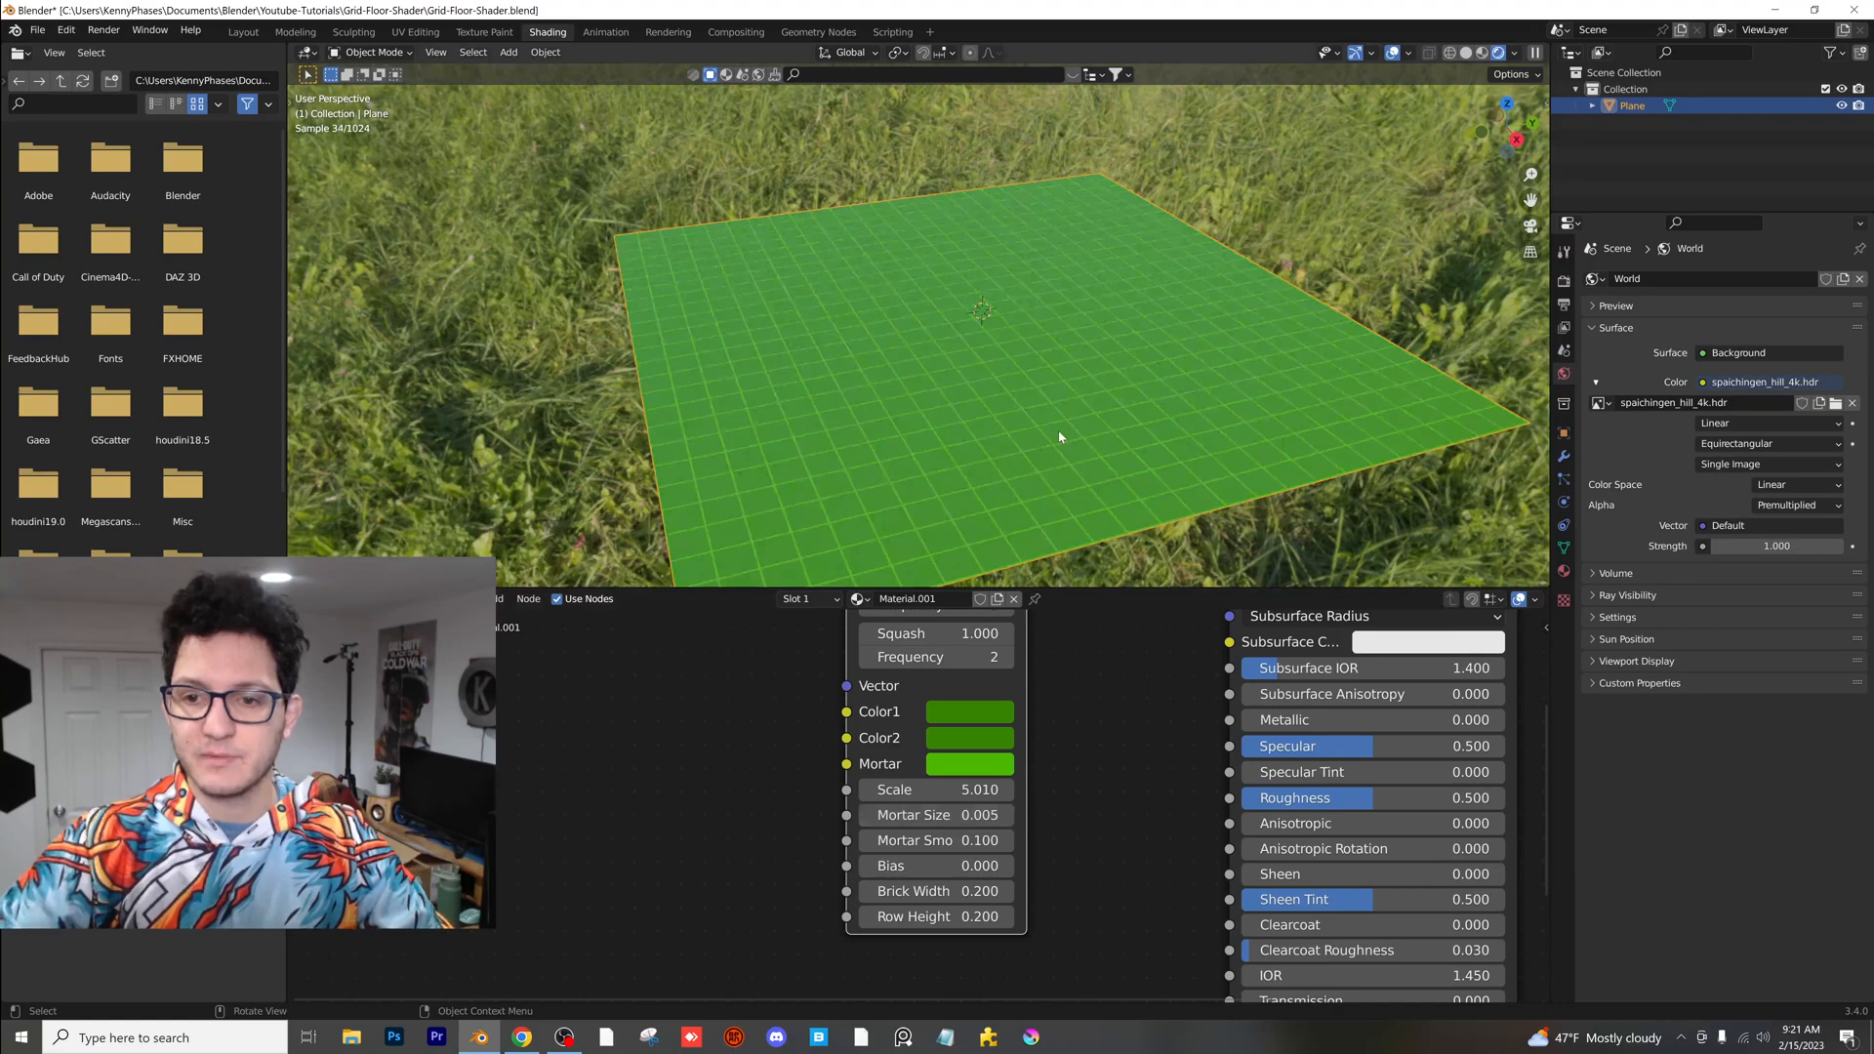
# - Set the Principled BSDF Metallic to about 0.588 and Roughness to about 0.212
pyautogui.moveTo(1058, 436)
pyautogui.mouseDown(button='middle')
pyautogui.moveTo(1099, 372)
pyautogui.moveTo(1049, 415)
pyautogui.moveTo(816, 344)
pyautogui.moveTo(767, 367)
pyautogui.mouseUp(button='middle')
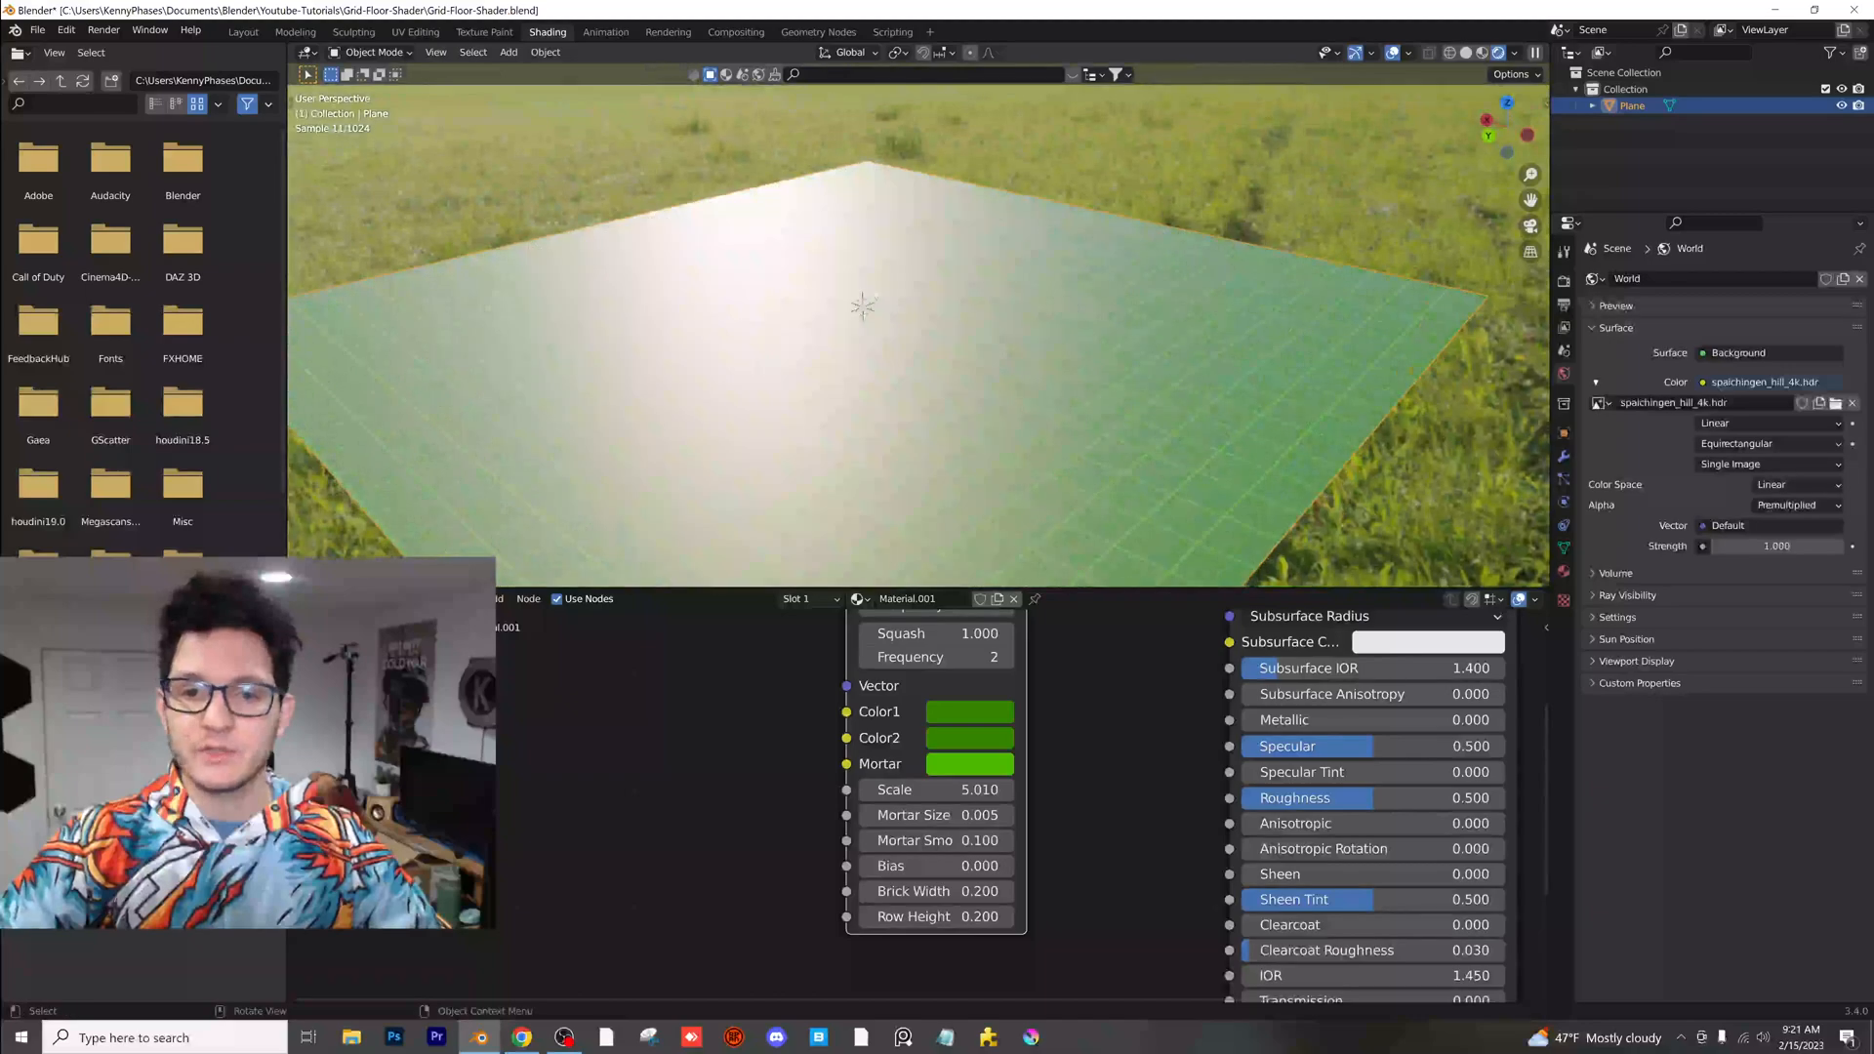
pyautogui.moveTo(1406, 797)
pyautogui.mouseDown()
pyautogui.moveTo(1486, 799)
pyautogui.moveTo(1471, 799)
pyautogui.mouseUp()
pyautogui.moveTo(1466, 720); pyautogui.dragTo(1472, 720)
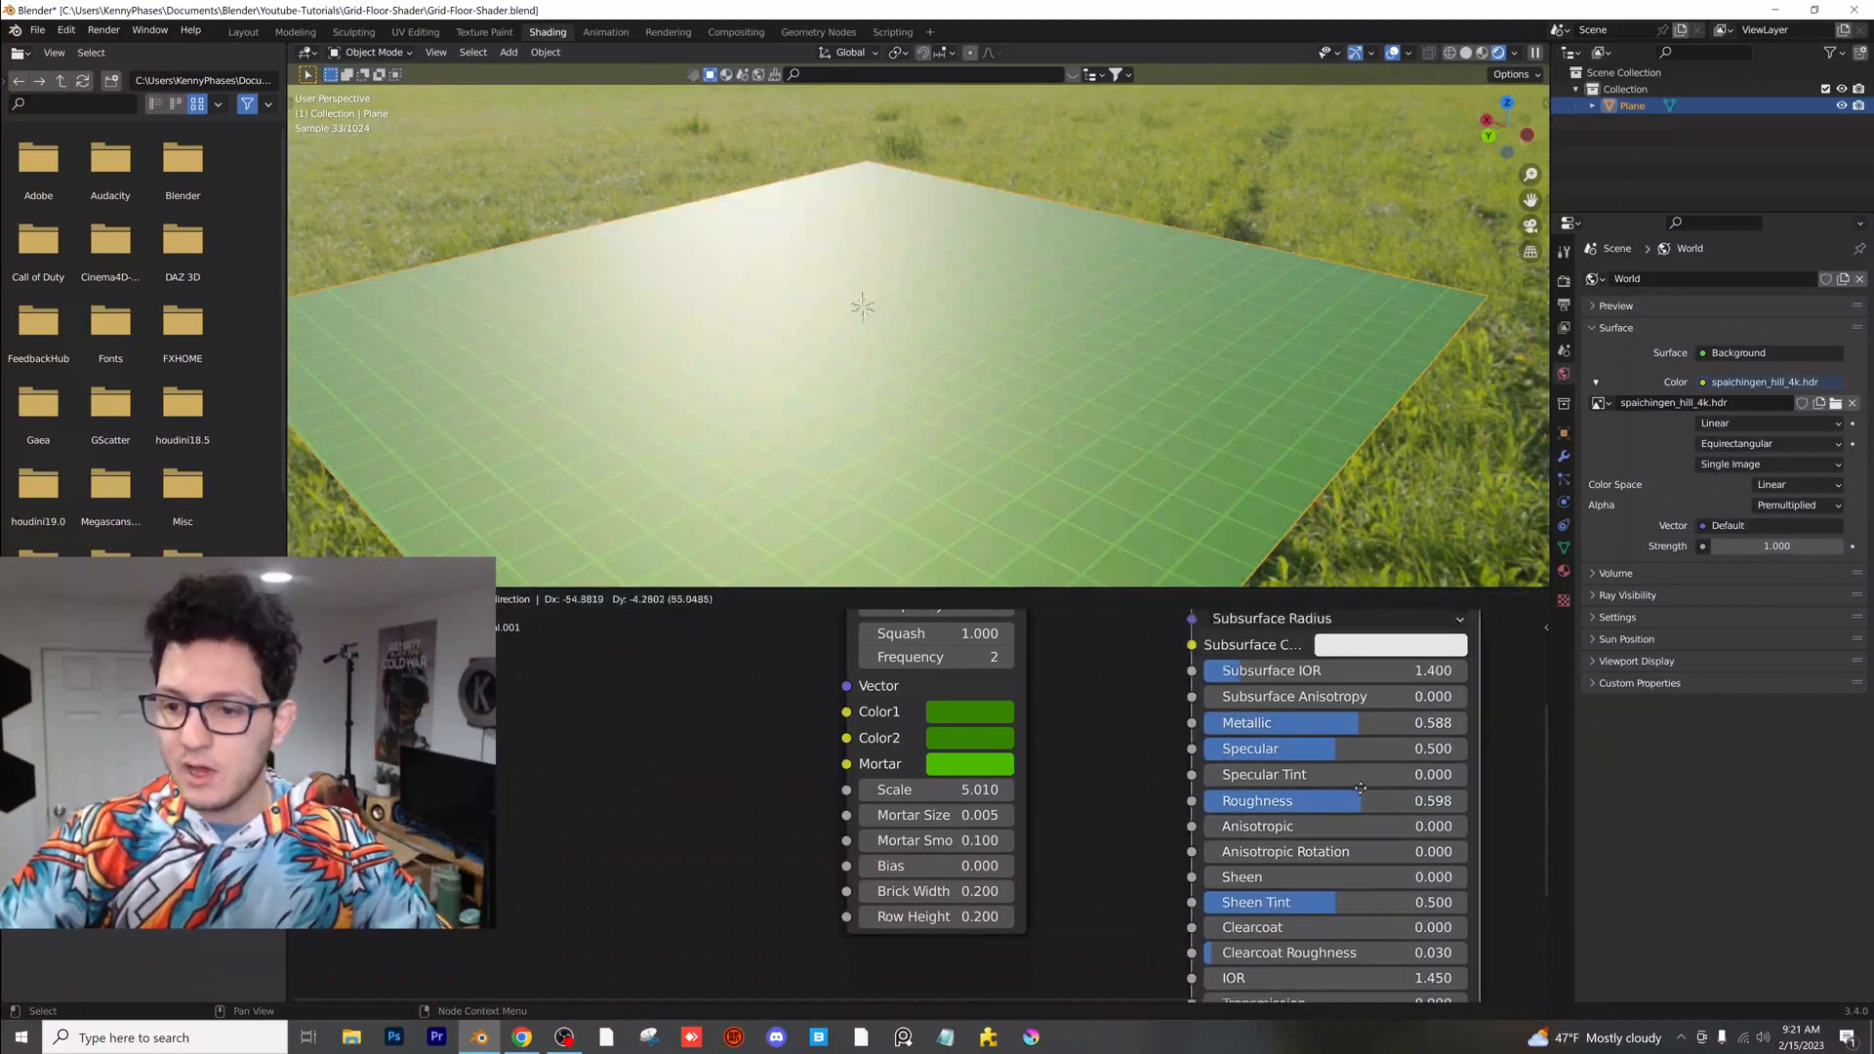
pyautogui.moveTo(1406, 801)
pyautogui.mouseDown()
pyautogui.moveTo(1289, 802)
pyautogui.moveTo(1310, 801)
pyautogui.mouseUp()
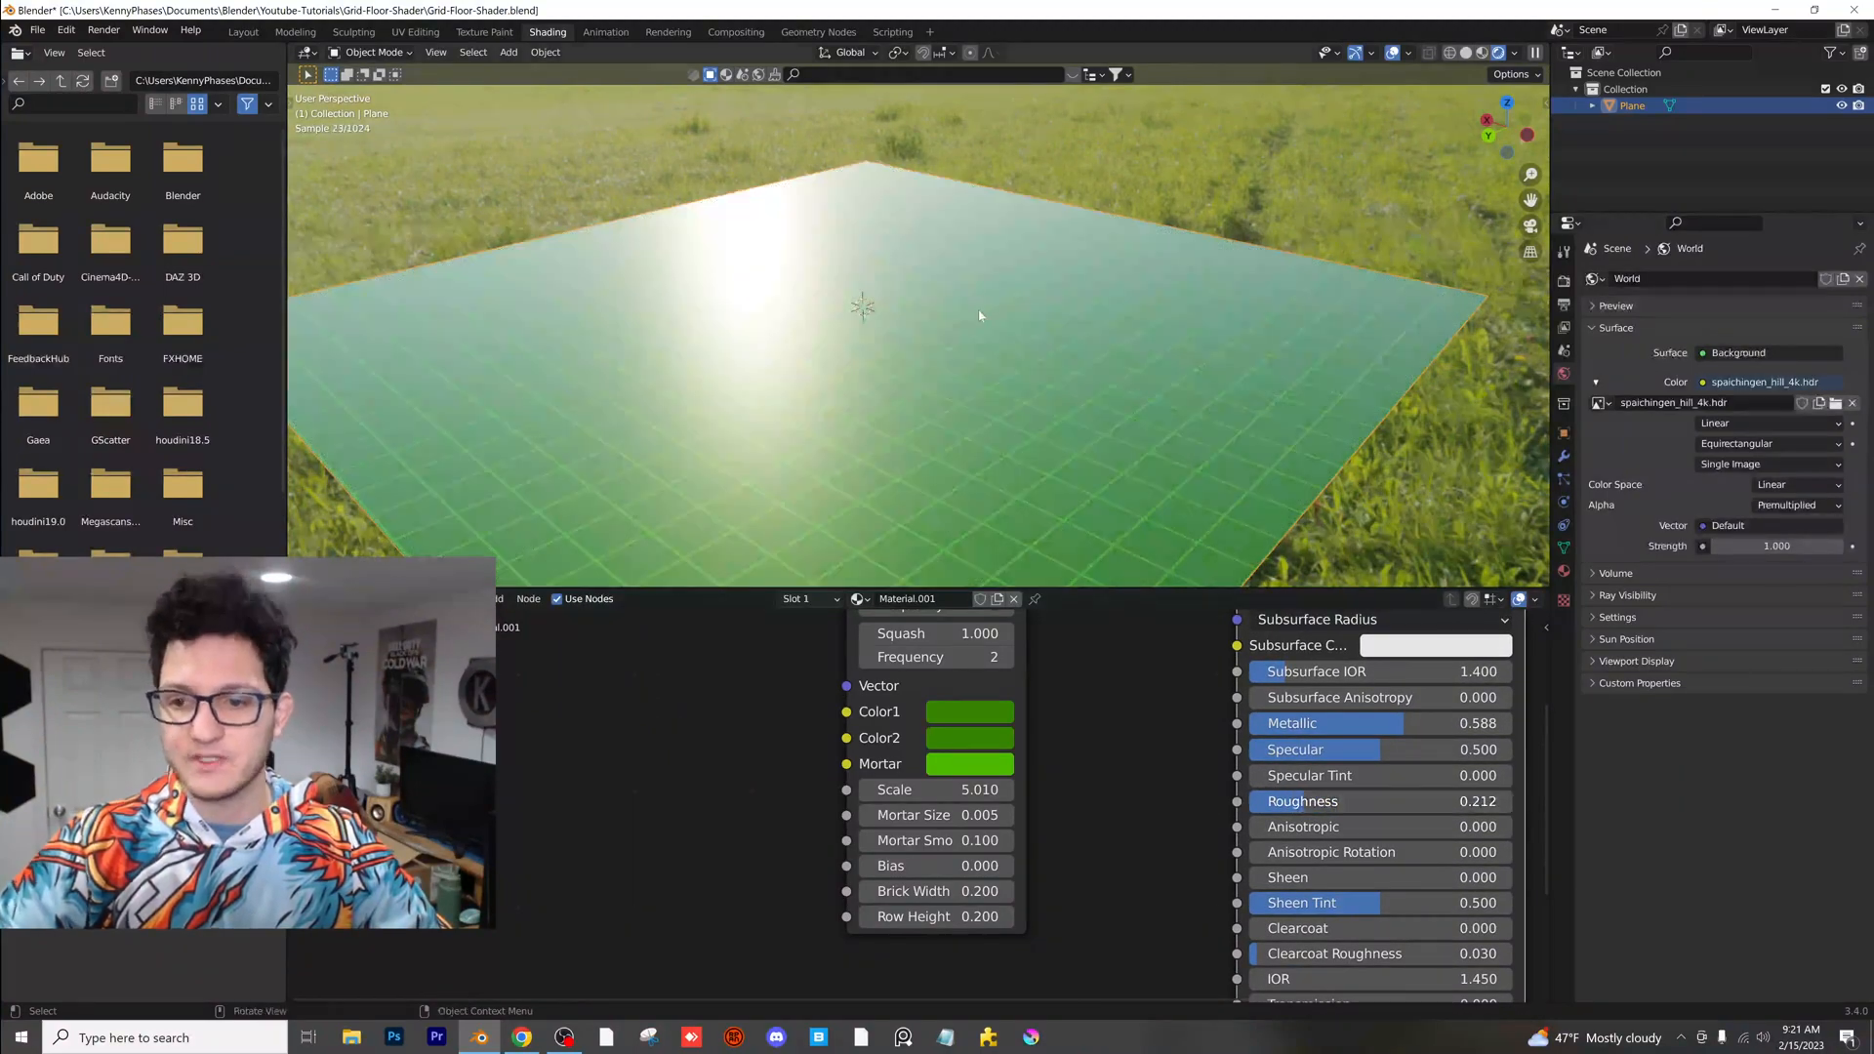
pyautogui.moveTo(983, 313)
pyautogui.mouseDown(button='middle')
pyautogui.moveTo(1110, 392)
pyautogui.moveTo(1156, 353)
pyautogui.moveTo(1079, 385)
pyautogui.mouseUp(button='middle')
pyautogui.scroll(-3, 1155, 354)
pyautogui.scroll(2, 1032, 352)
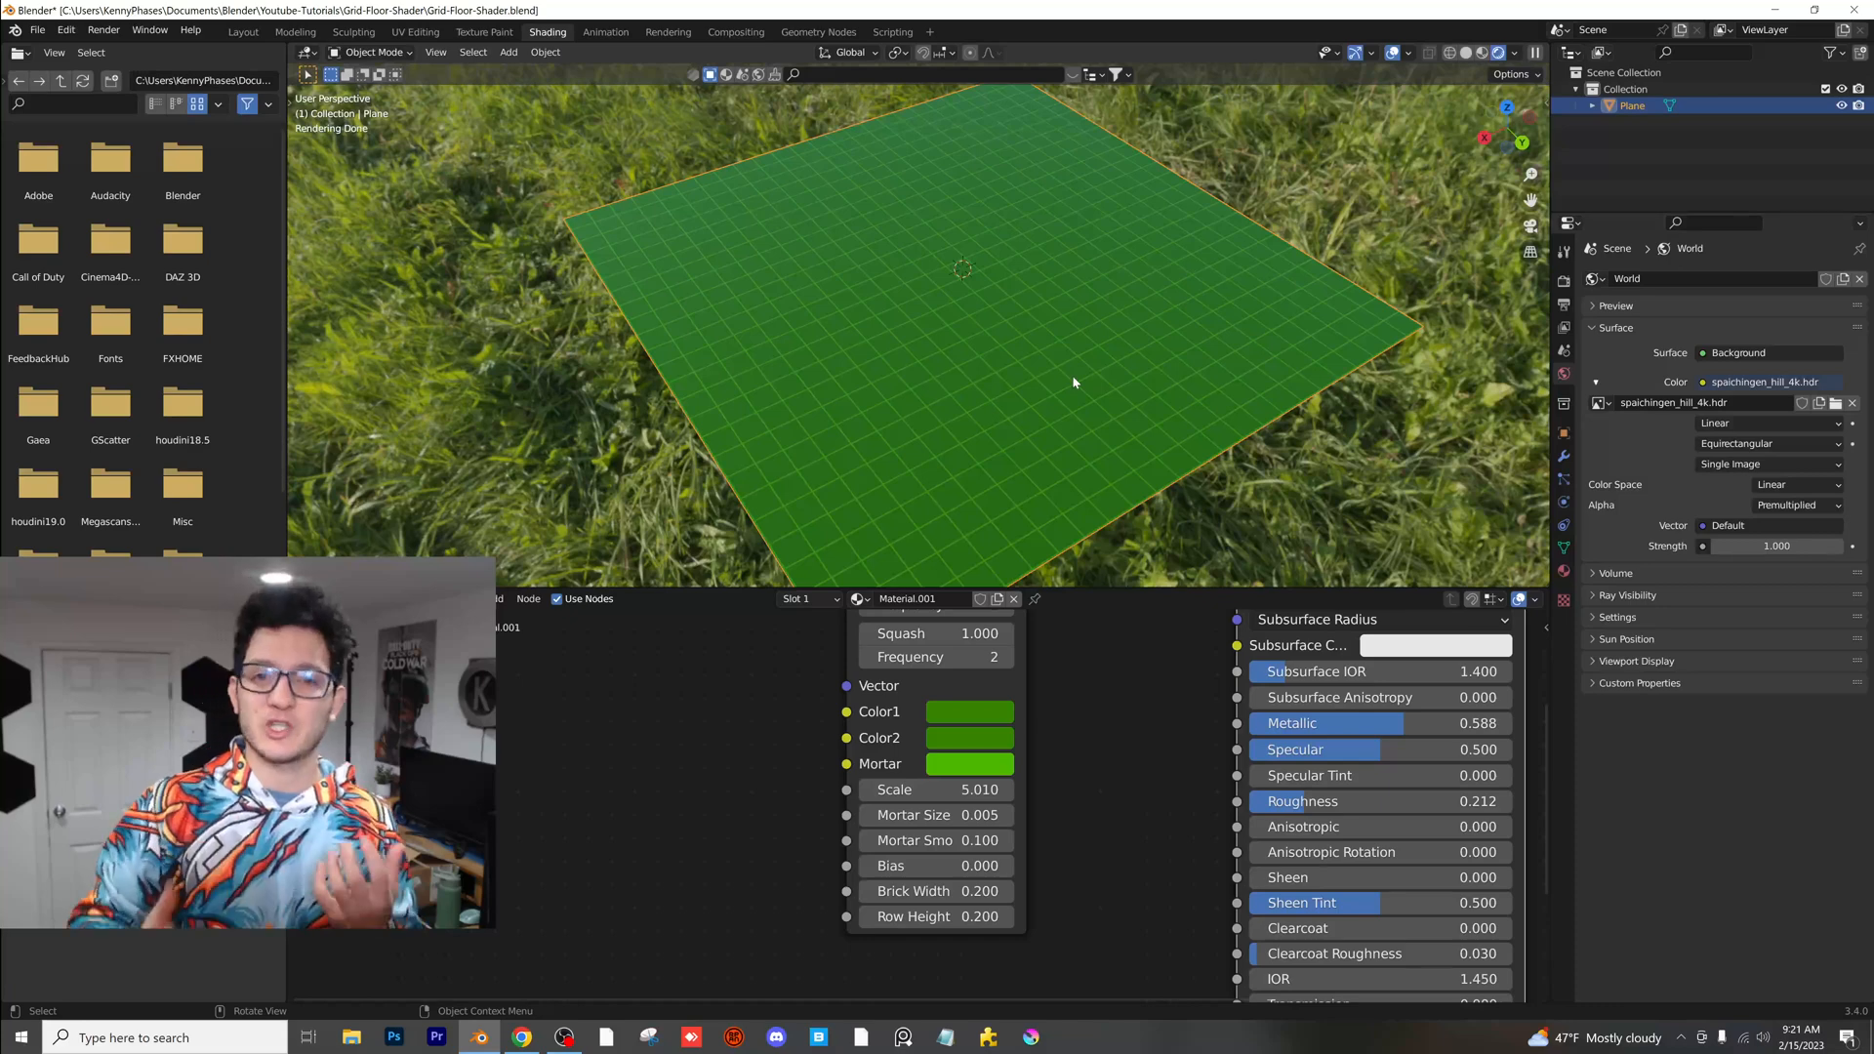
pyautogui.scroll(-2, 1043, 714)
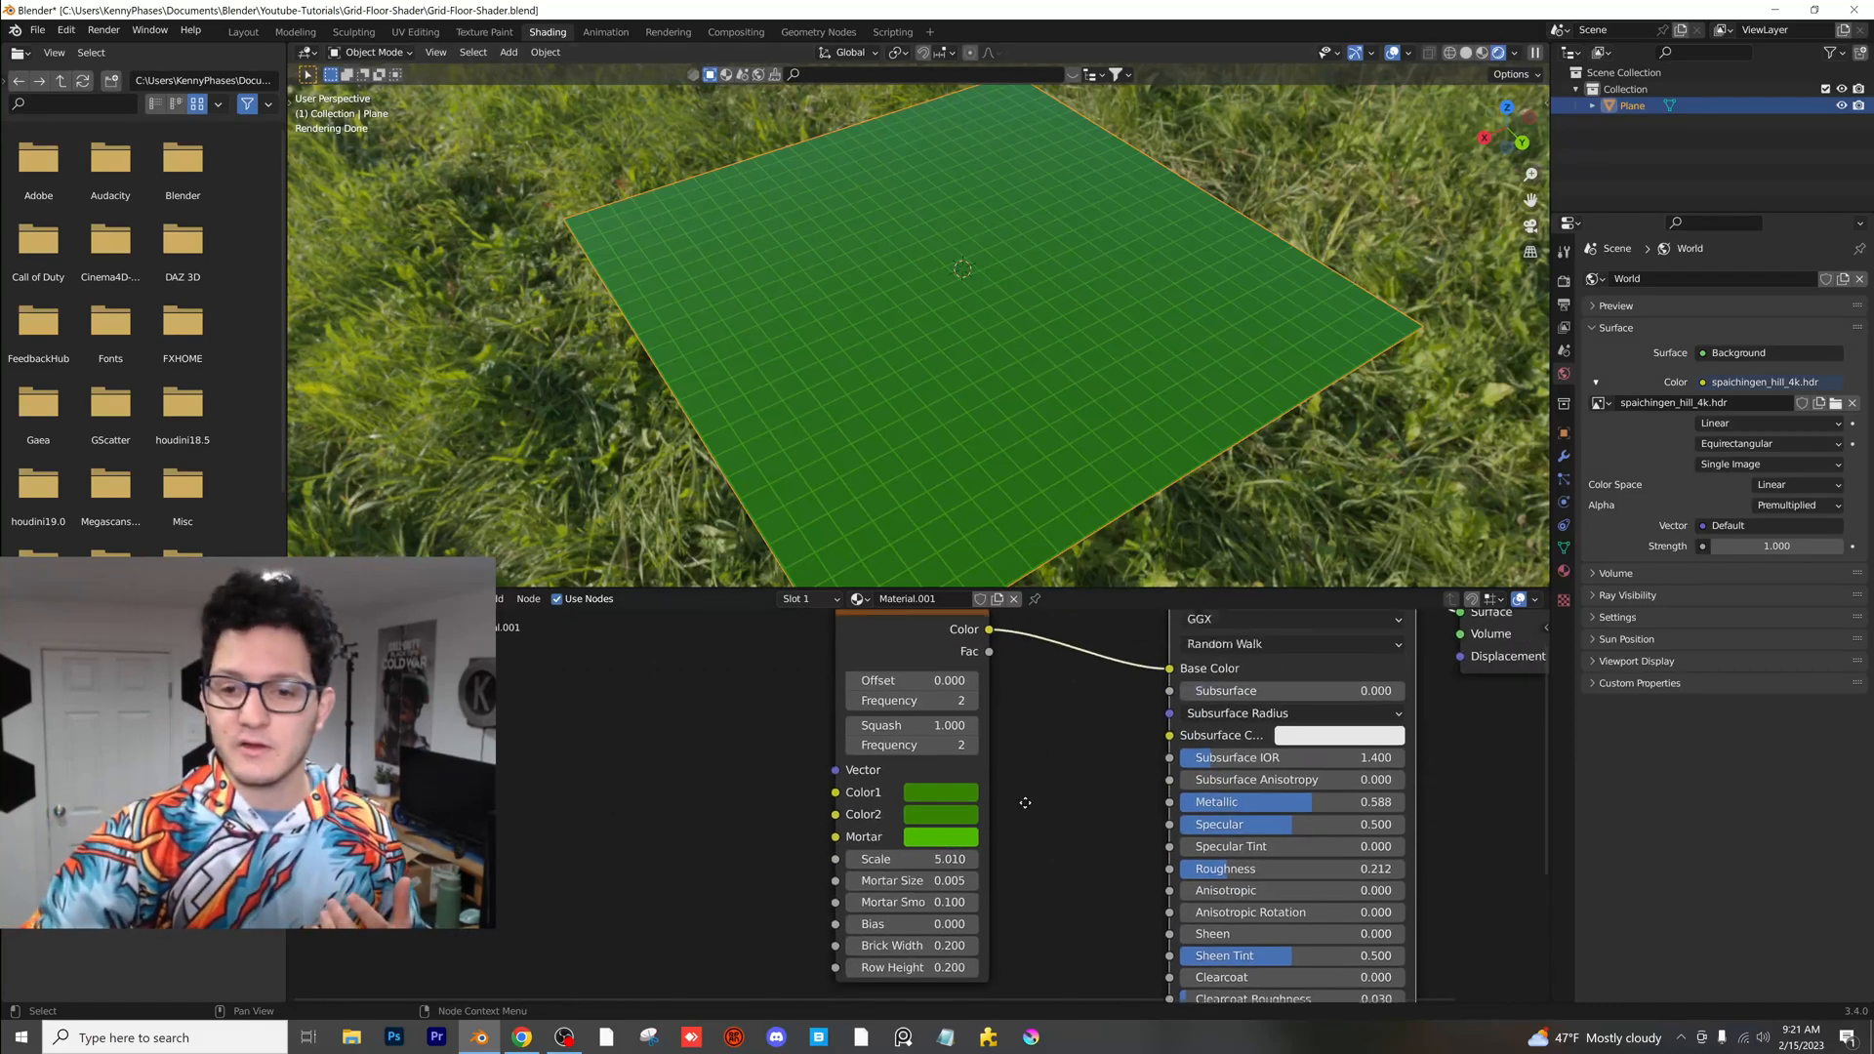
pyautogui.moveTo(1045, 714); pyautogui.dragTo(1065, 782, button='middle')
pyautogui.scroll(-2, 1065, 781)
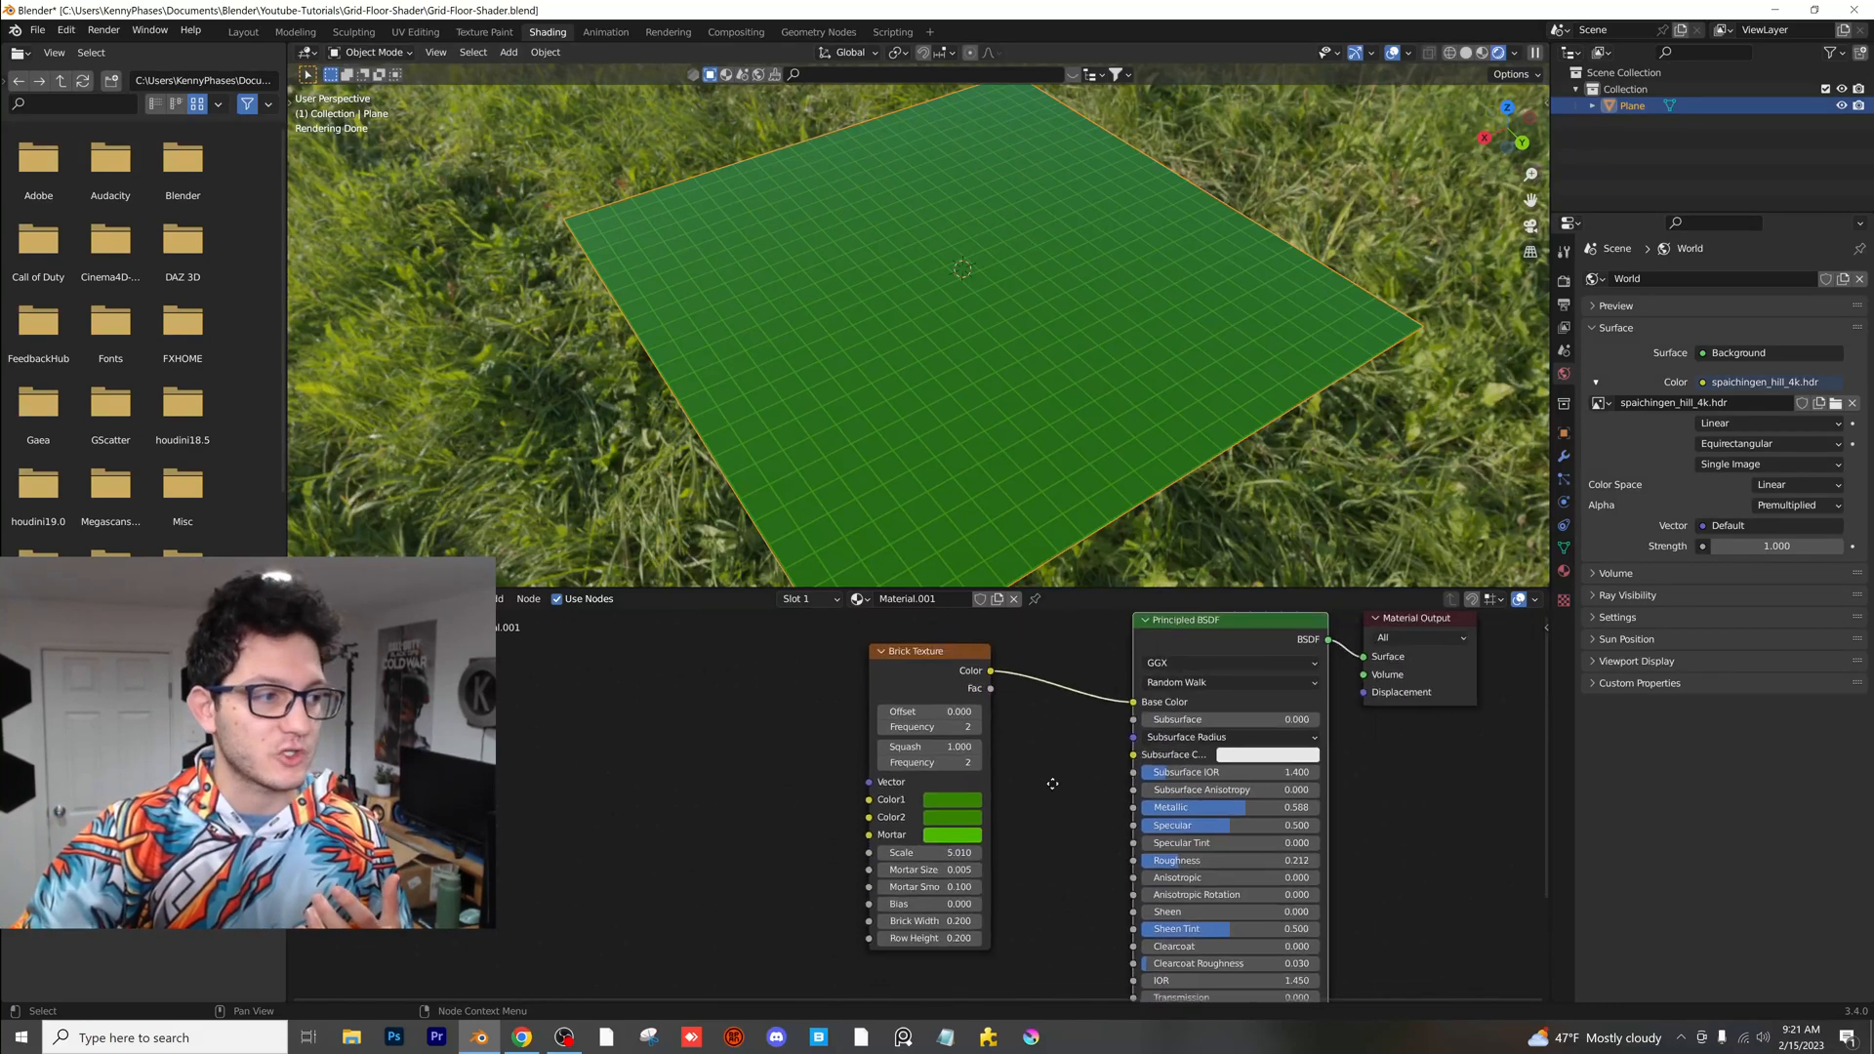
pyautogui.scroll(-1, 1059, 778)
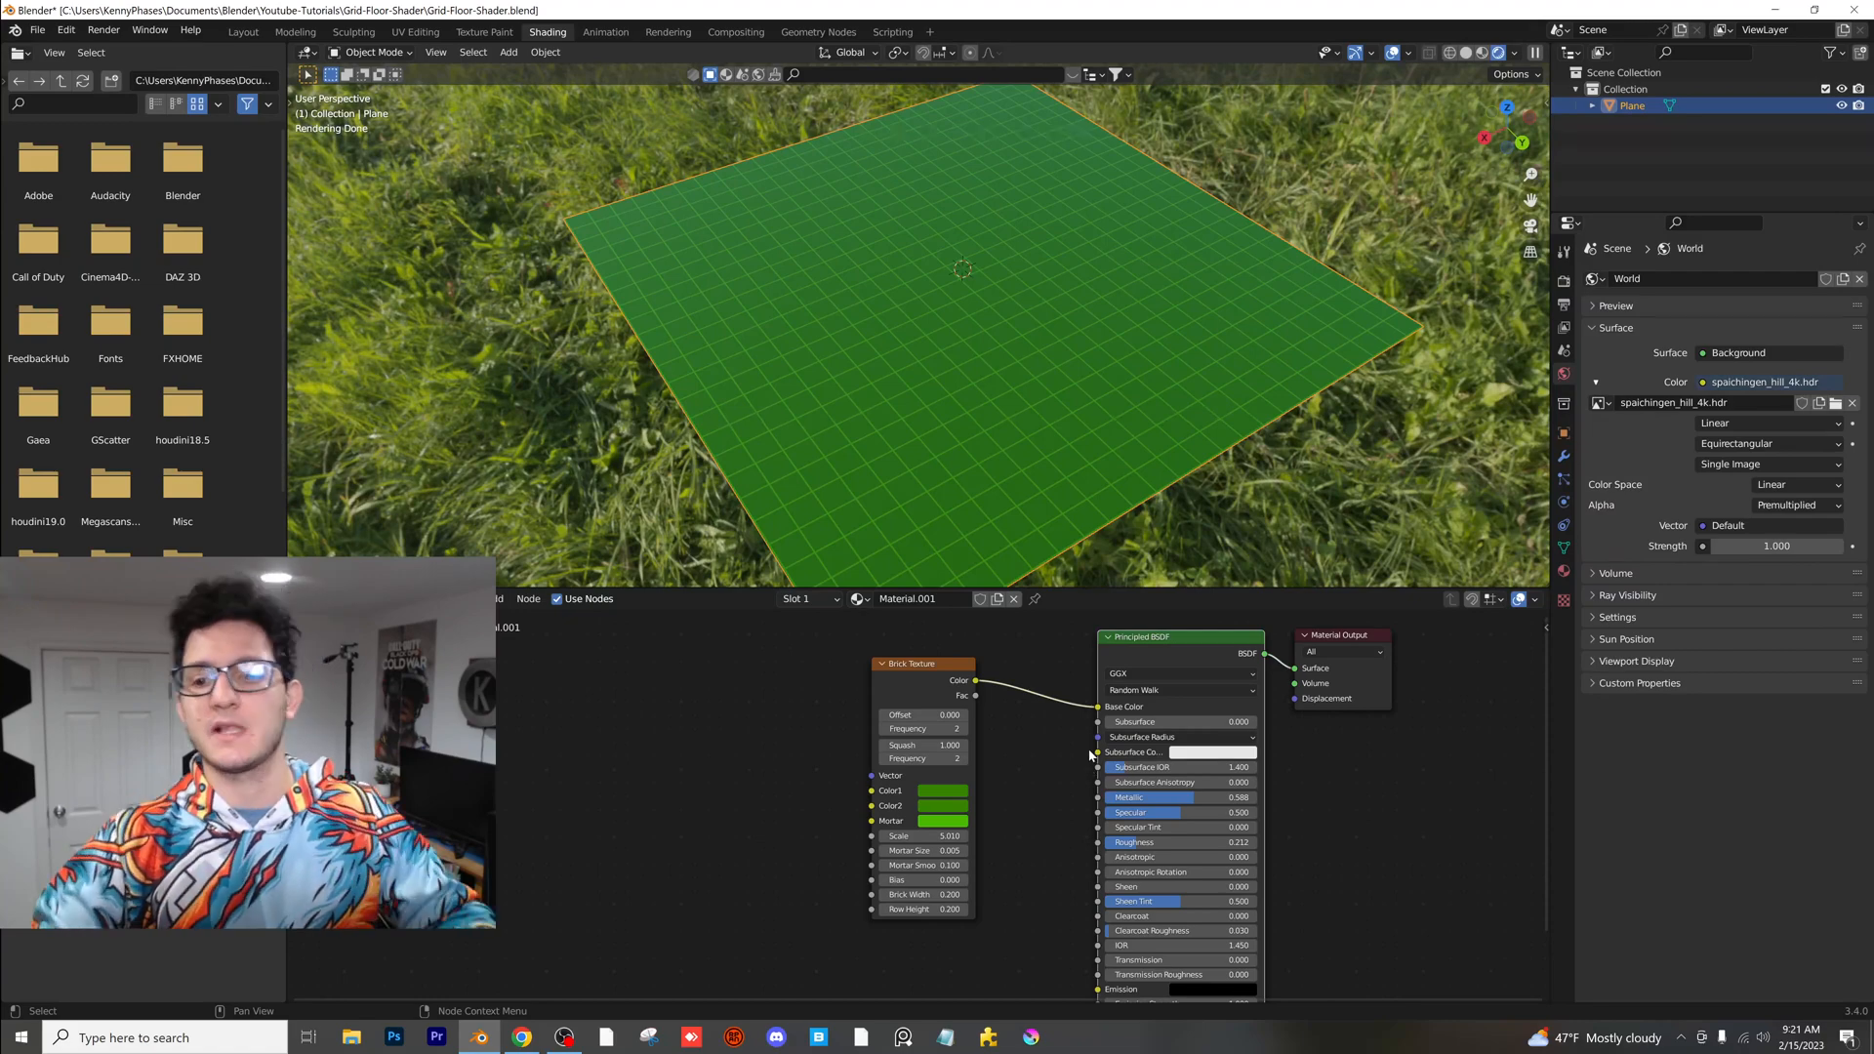
pyautogui.scroll(2, 1024, 815)
pyautogui.scroll(1, 1024, 816)
# - Set the Brick Texture Scale to 1.4 so the grid squares read large
pyautogui.moveTo(930, 853)
pyautogui.mouseDown()
pyautogui.moveTo(1026, 852)
pyautogui.moveTo(967, 853)
pyautogui.mouseUp()
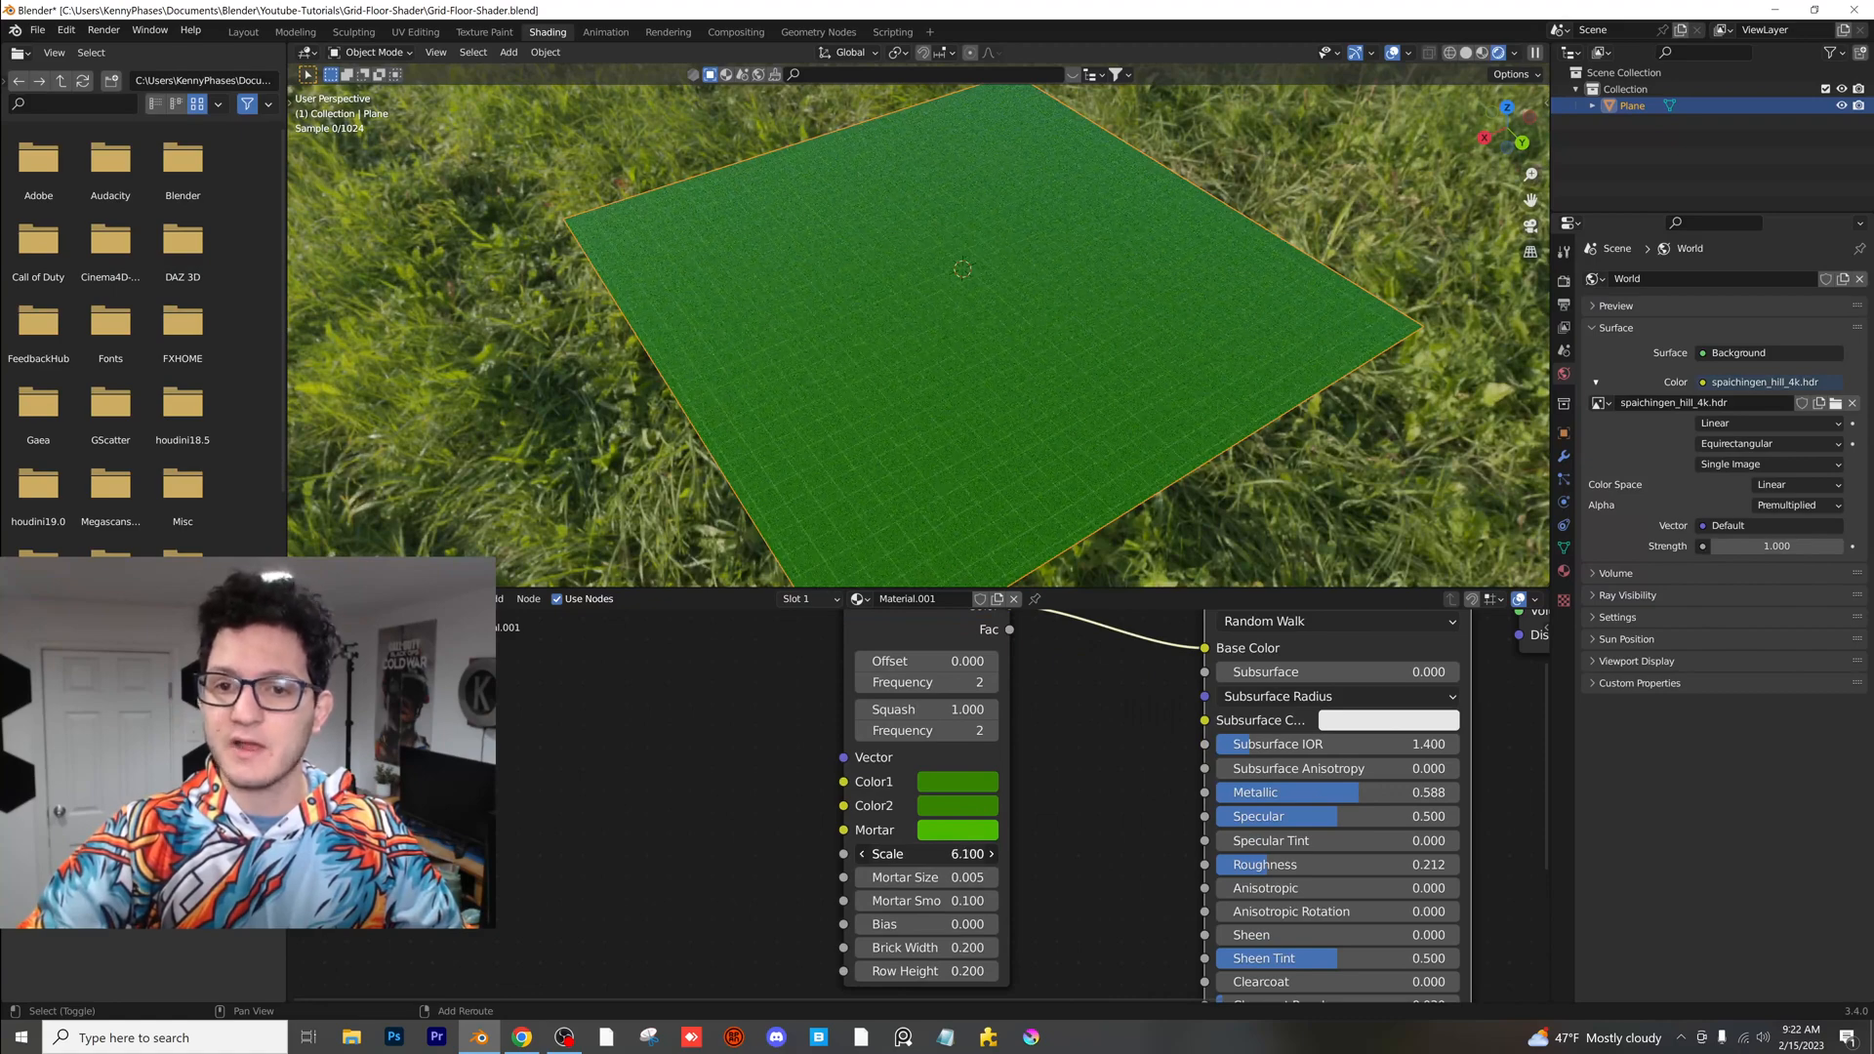
pyautogui.moveTo(930, 852)
pyautogui.mouseDown()
pyautogui.moveTo(821, 852)
pyautogui.moveTo(927, 852)
pyautogui.mouseUp()
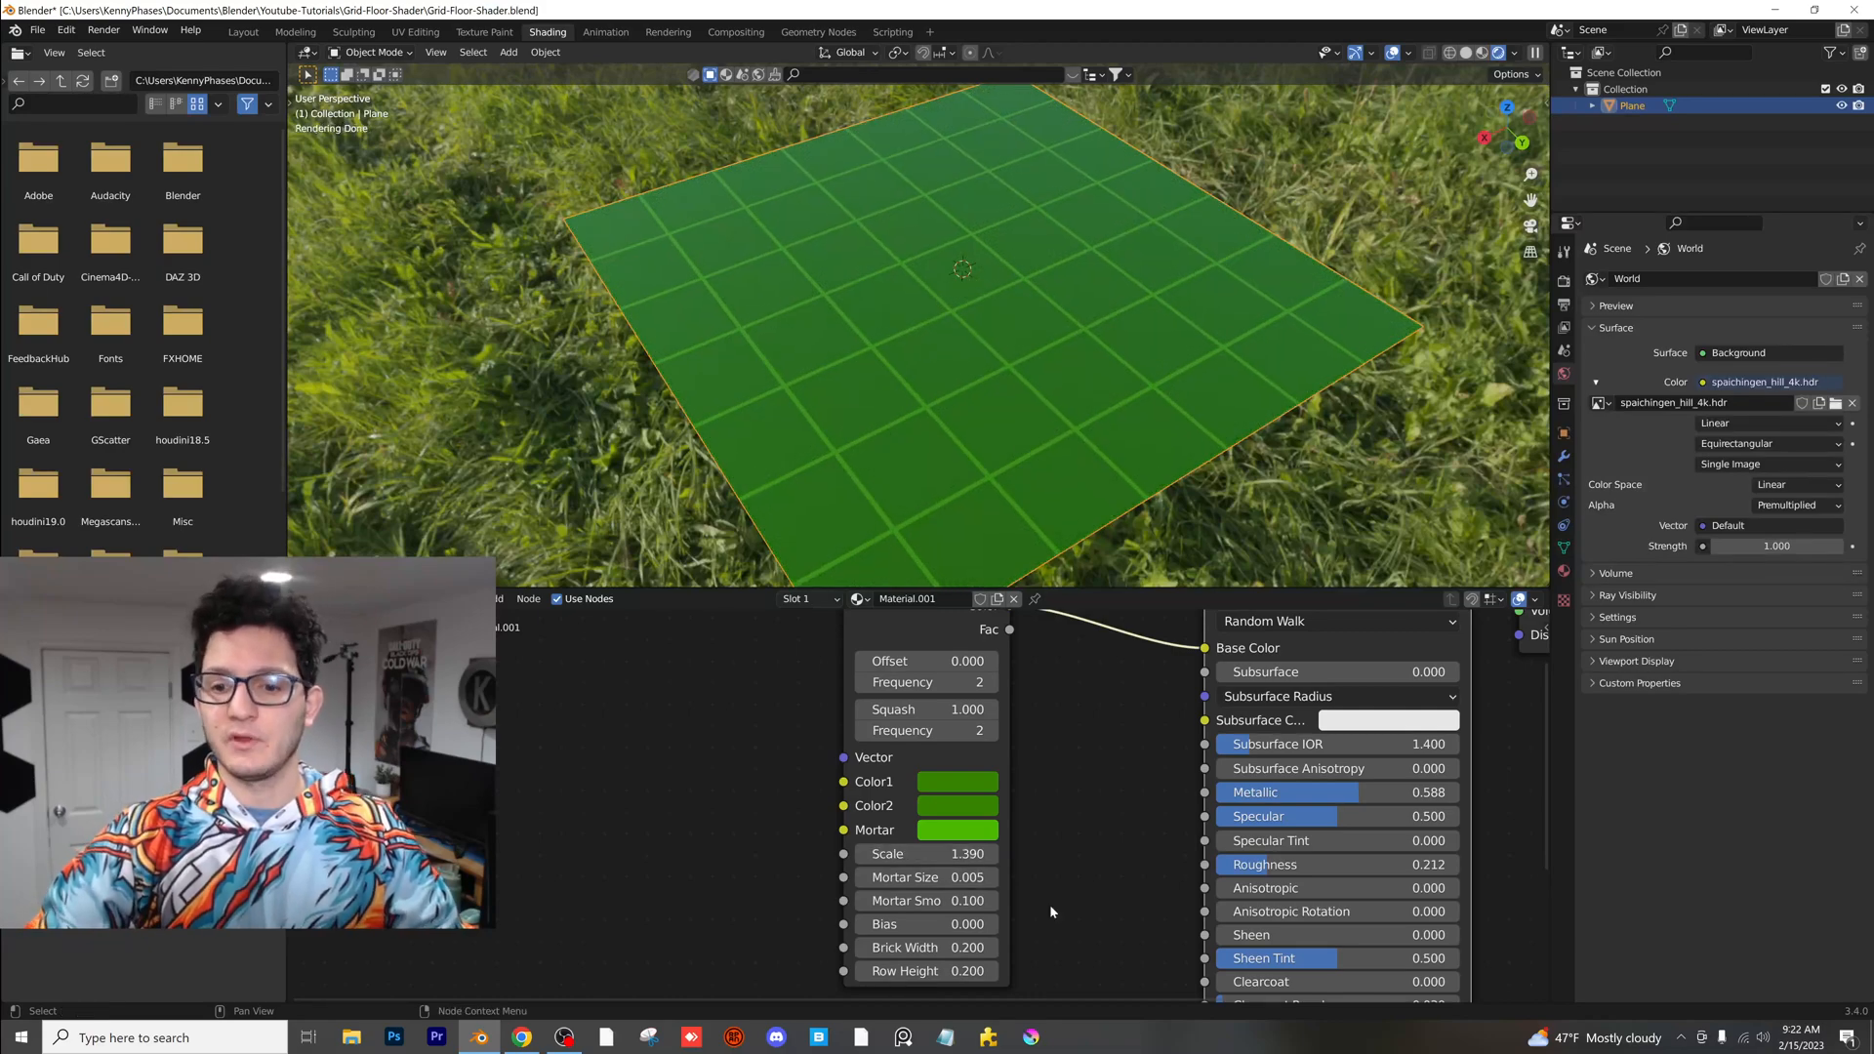
pyautogui.doubleClick(931, 853)
pyautogui.write('1.4')
pyautogui.press('Return')
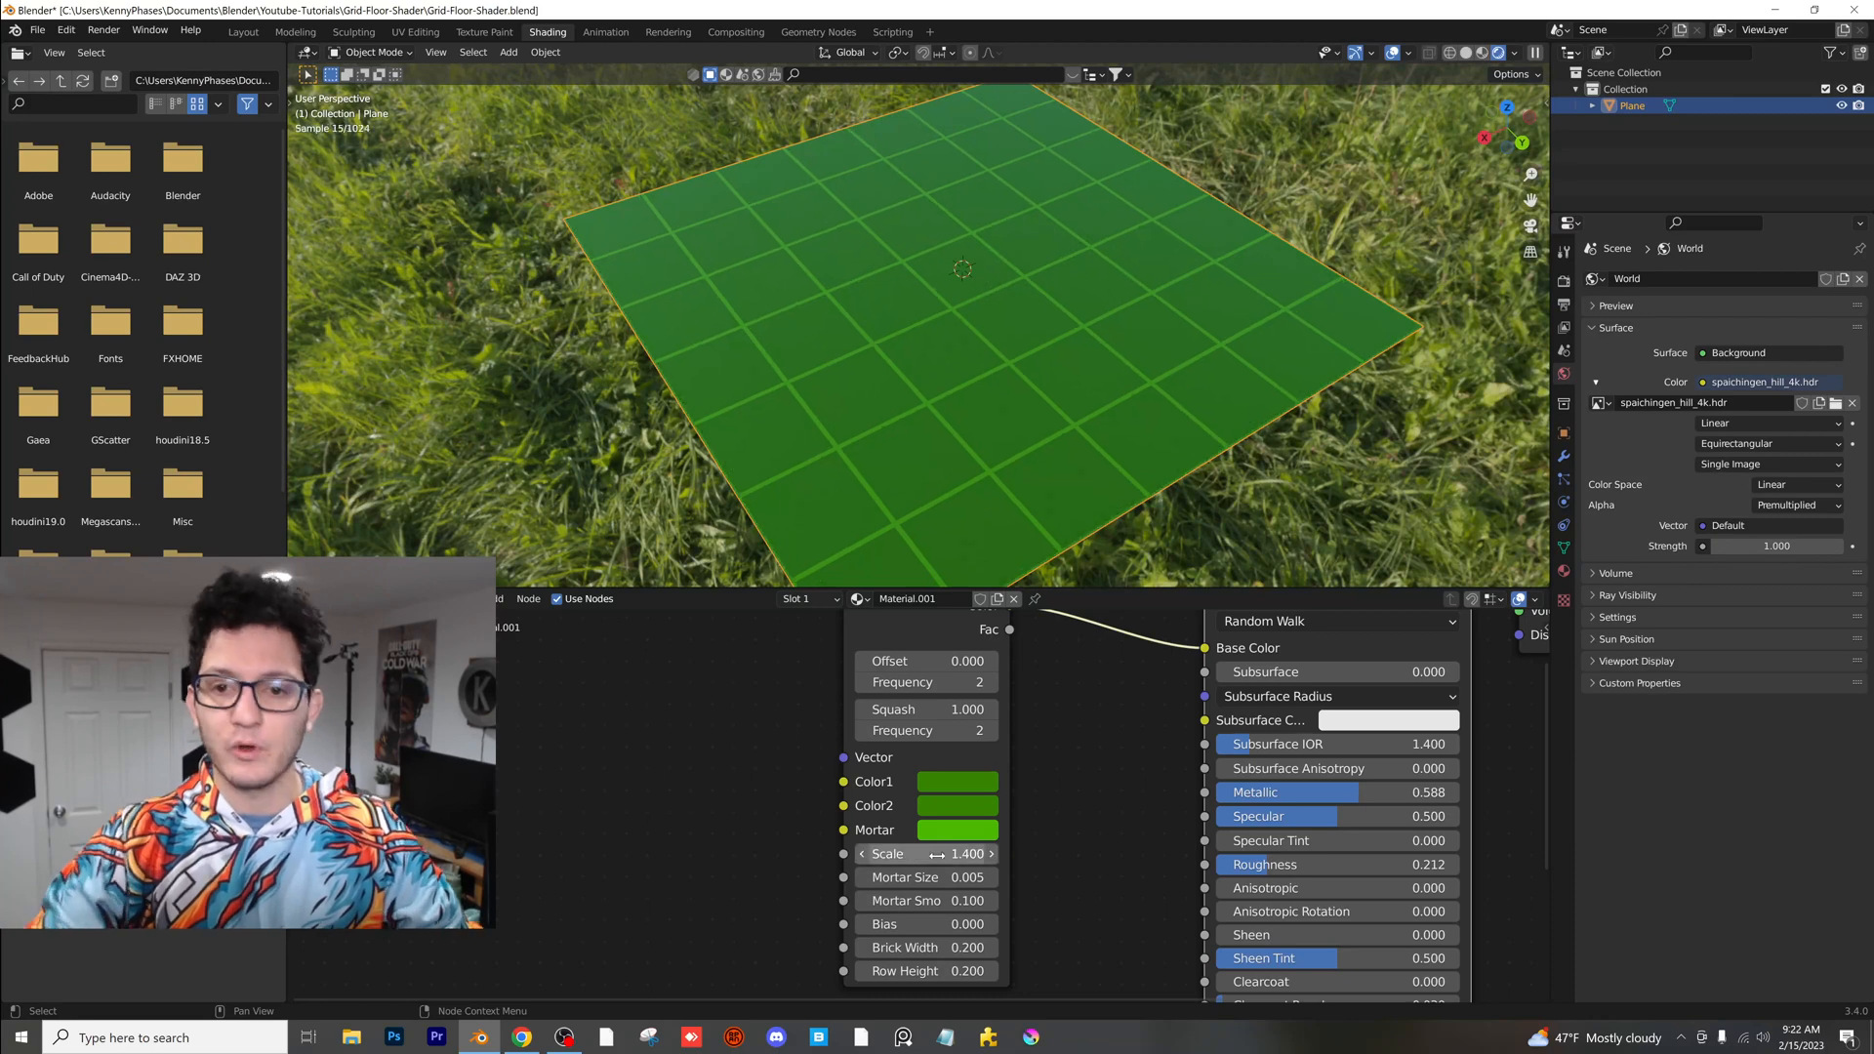